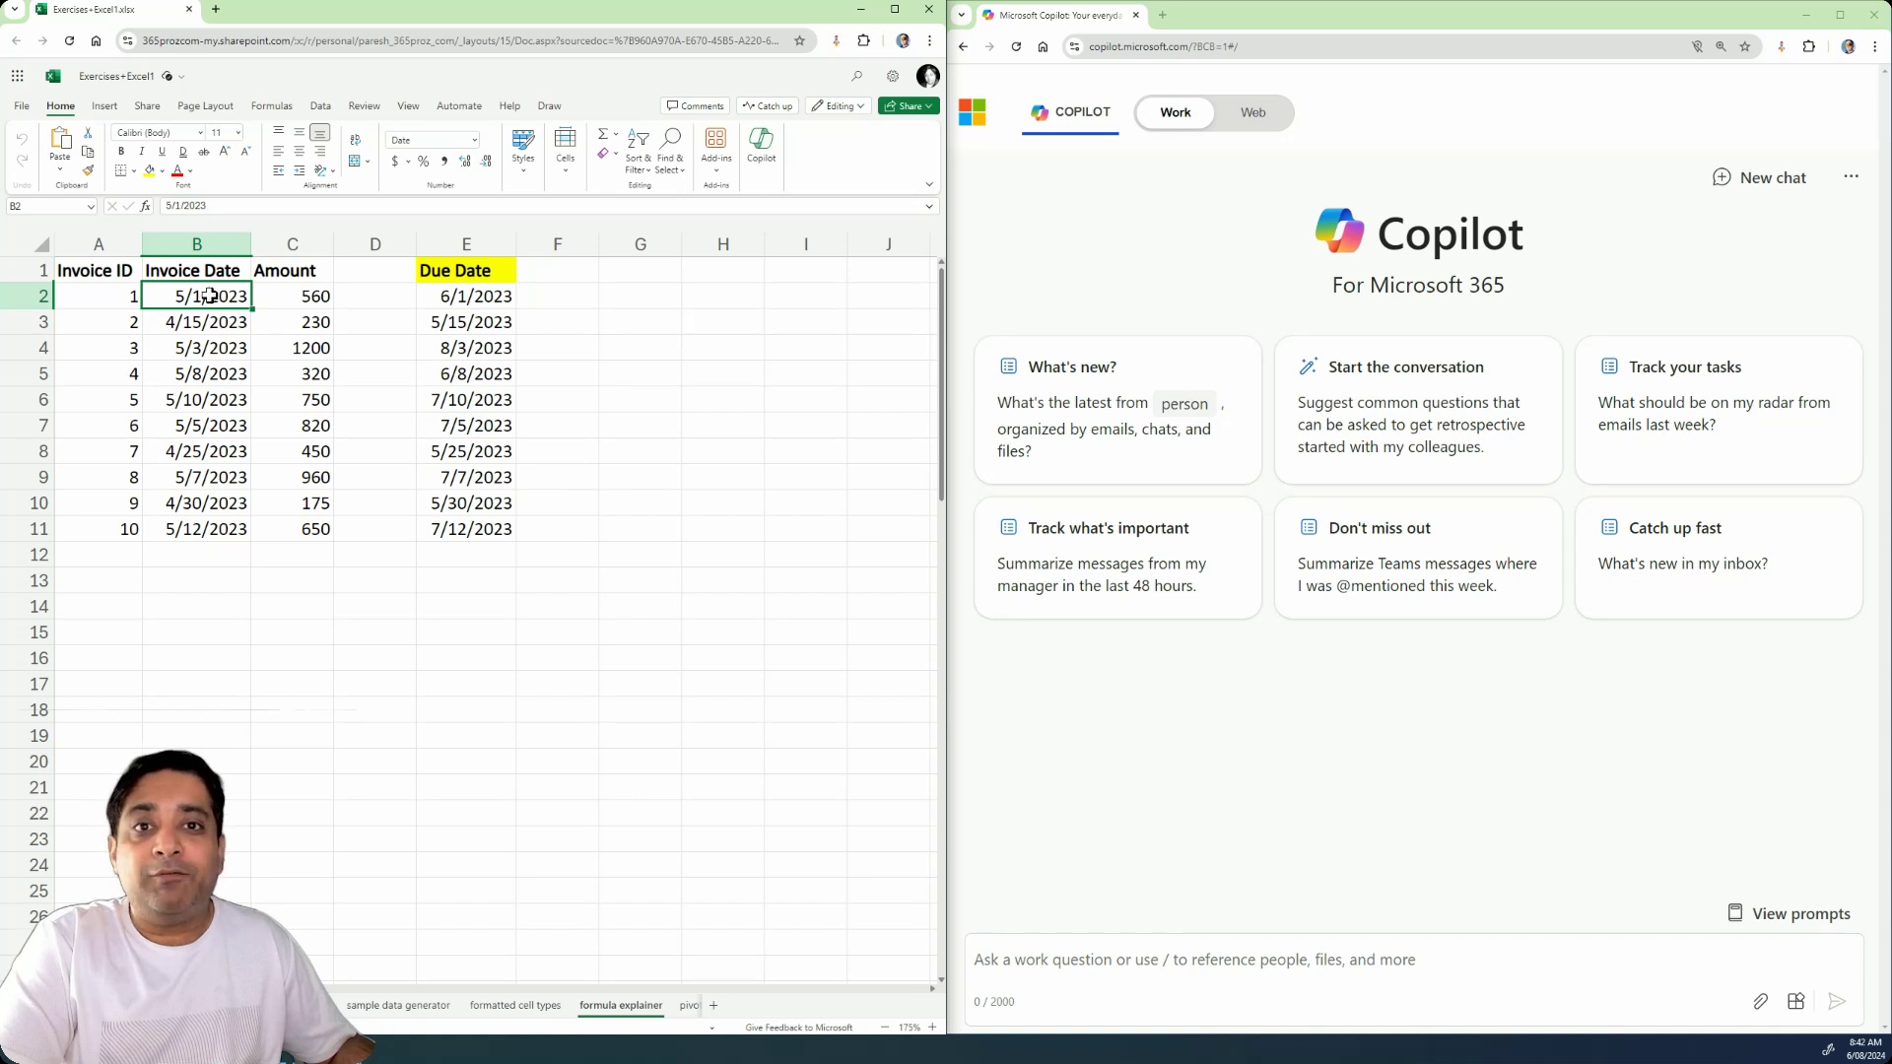
Check the invoice amount in C2, then select the Due Date cell E2
click(299, 295)
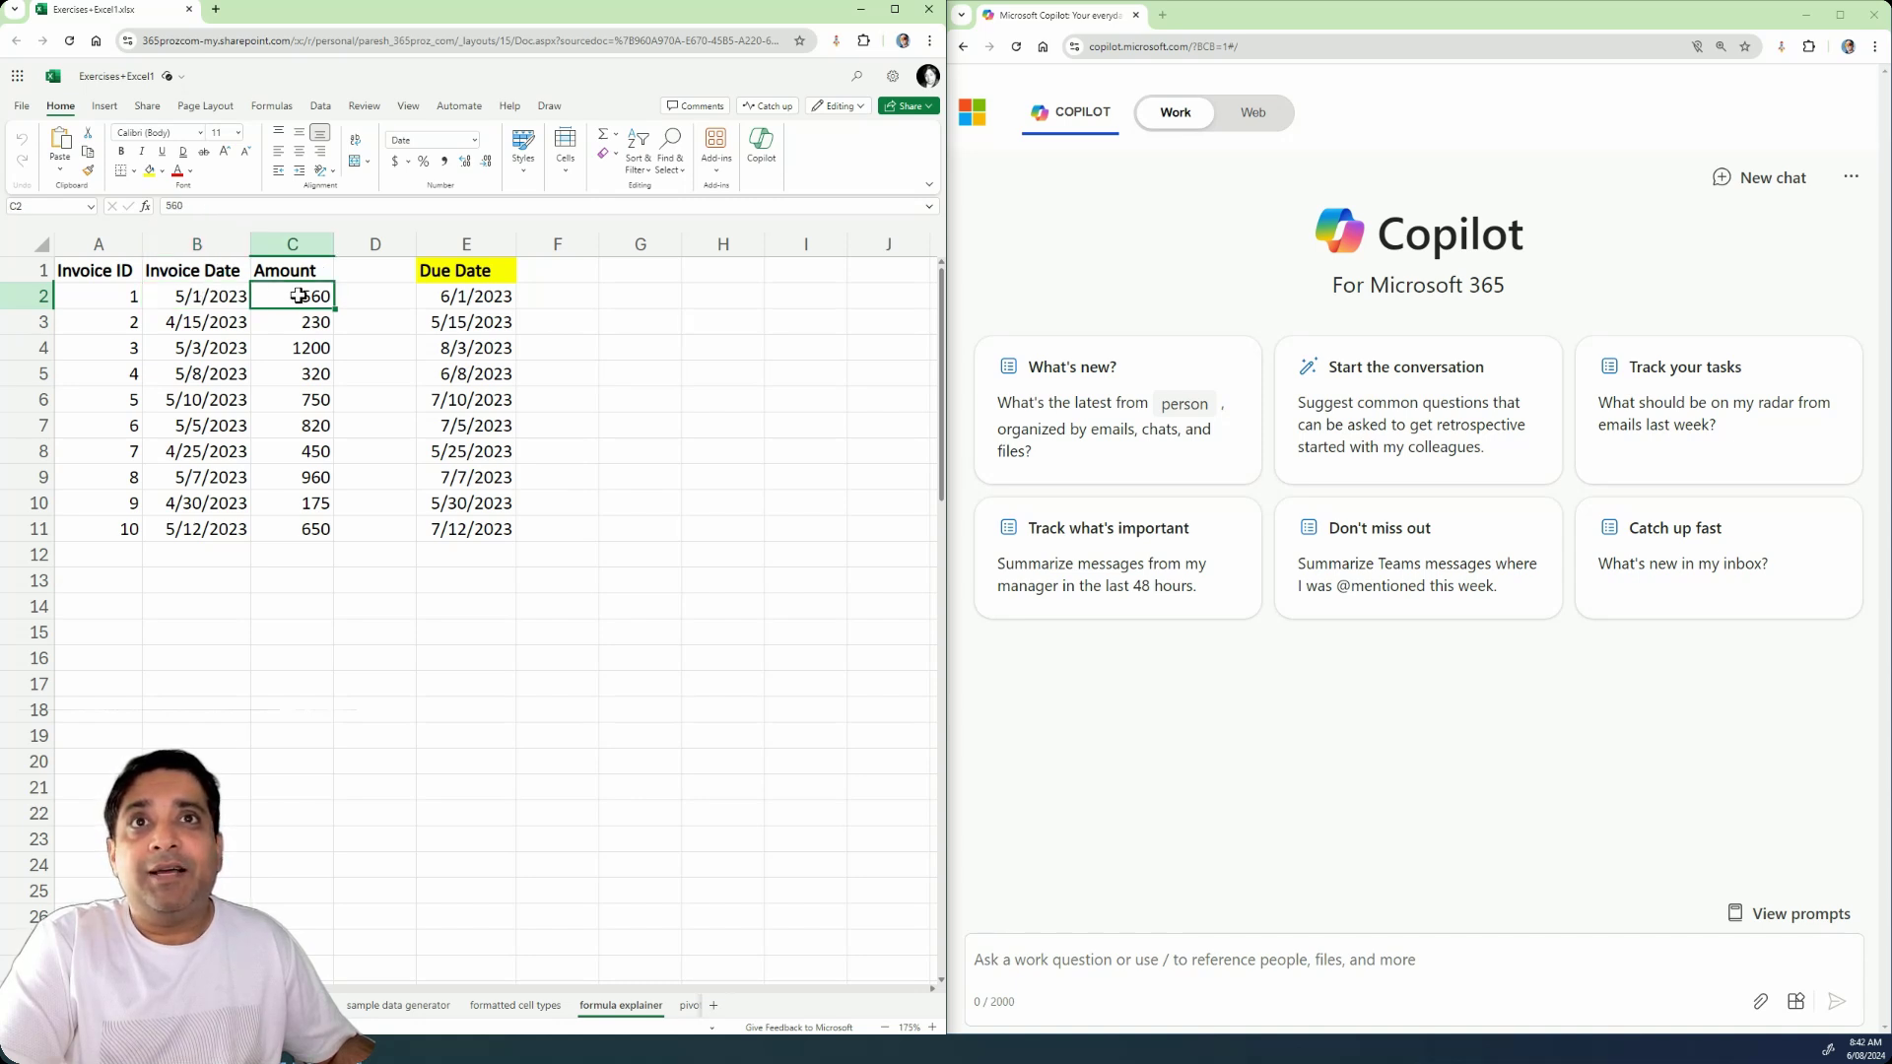
click(449, 297)
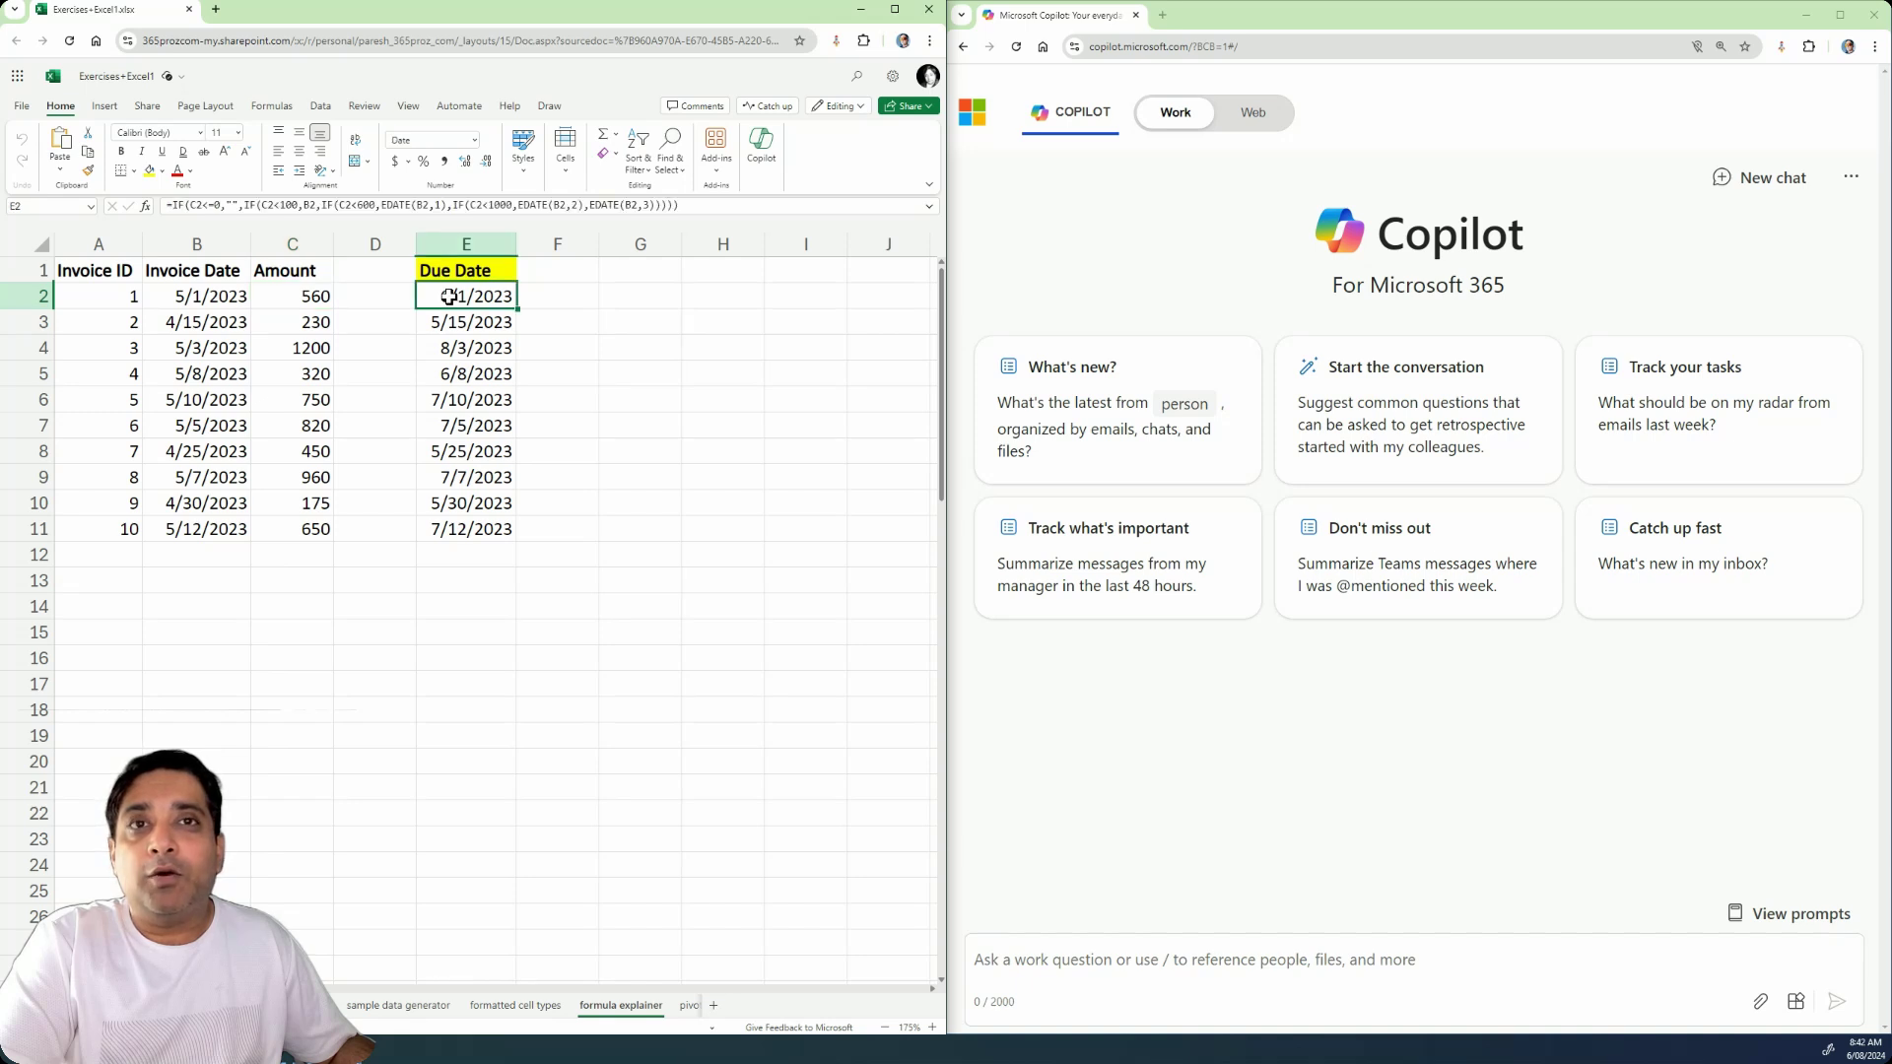
Open E2's nested IF/EDATE formula, highlight part of it, and exit without changes
double_click(450, 297)
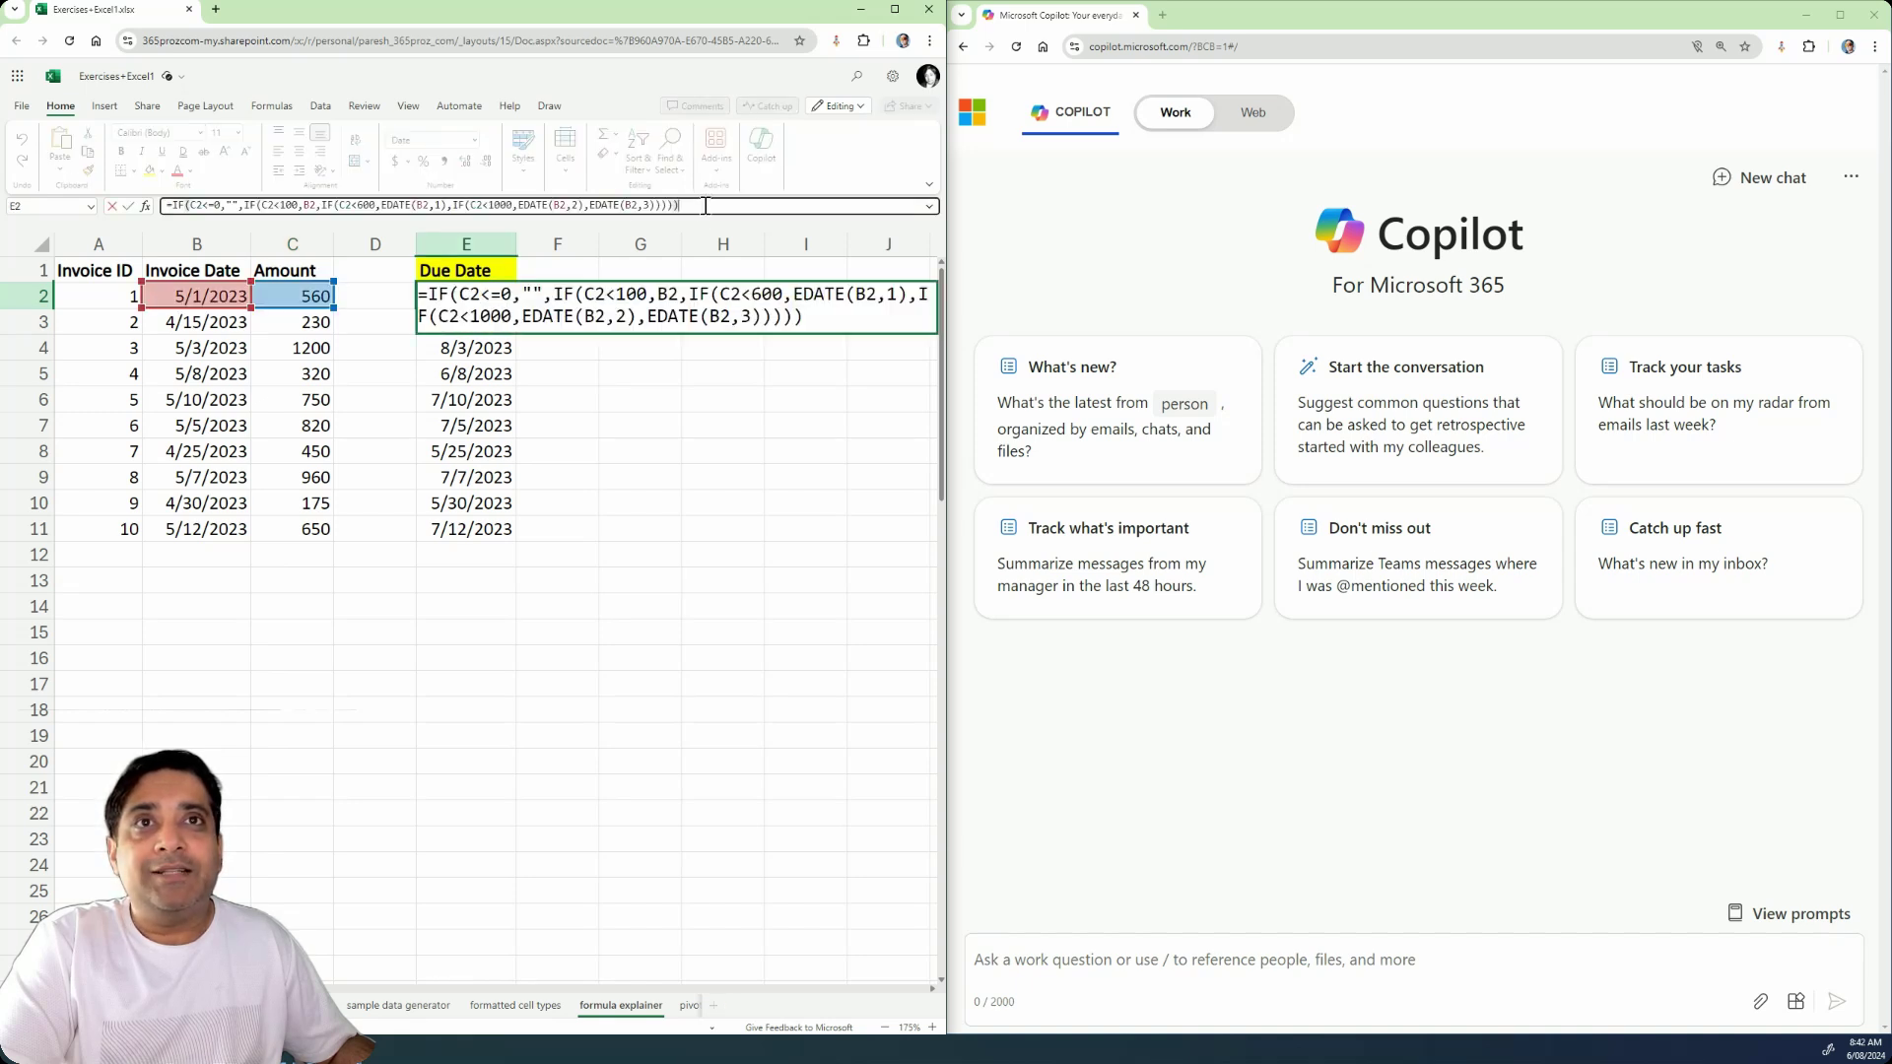
drag(680, 205, 146, 204)
key(Escape)
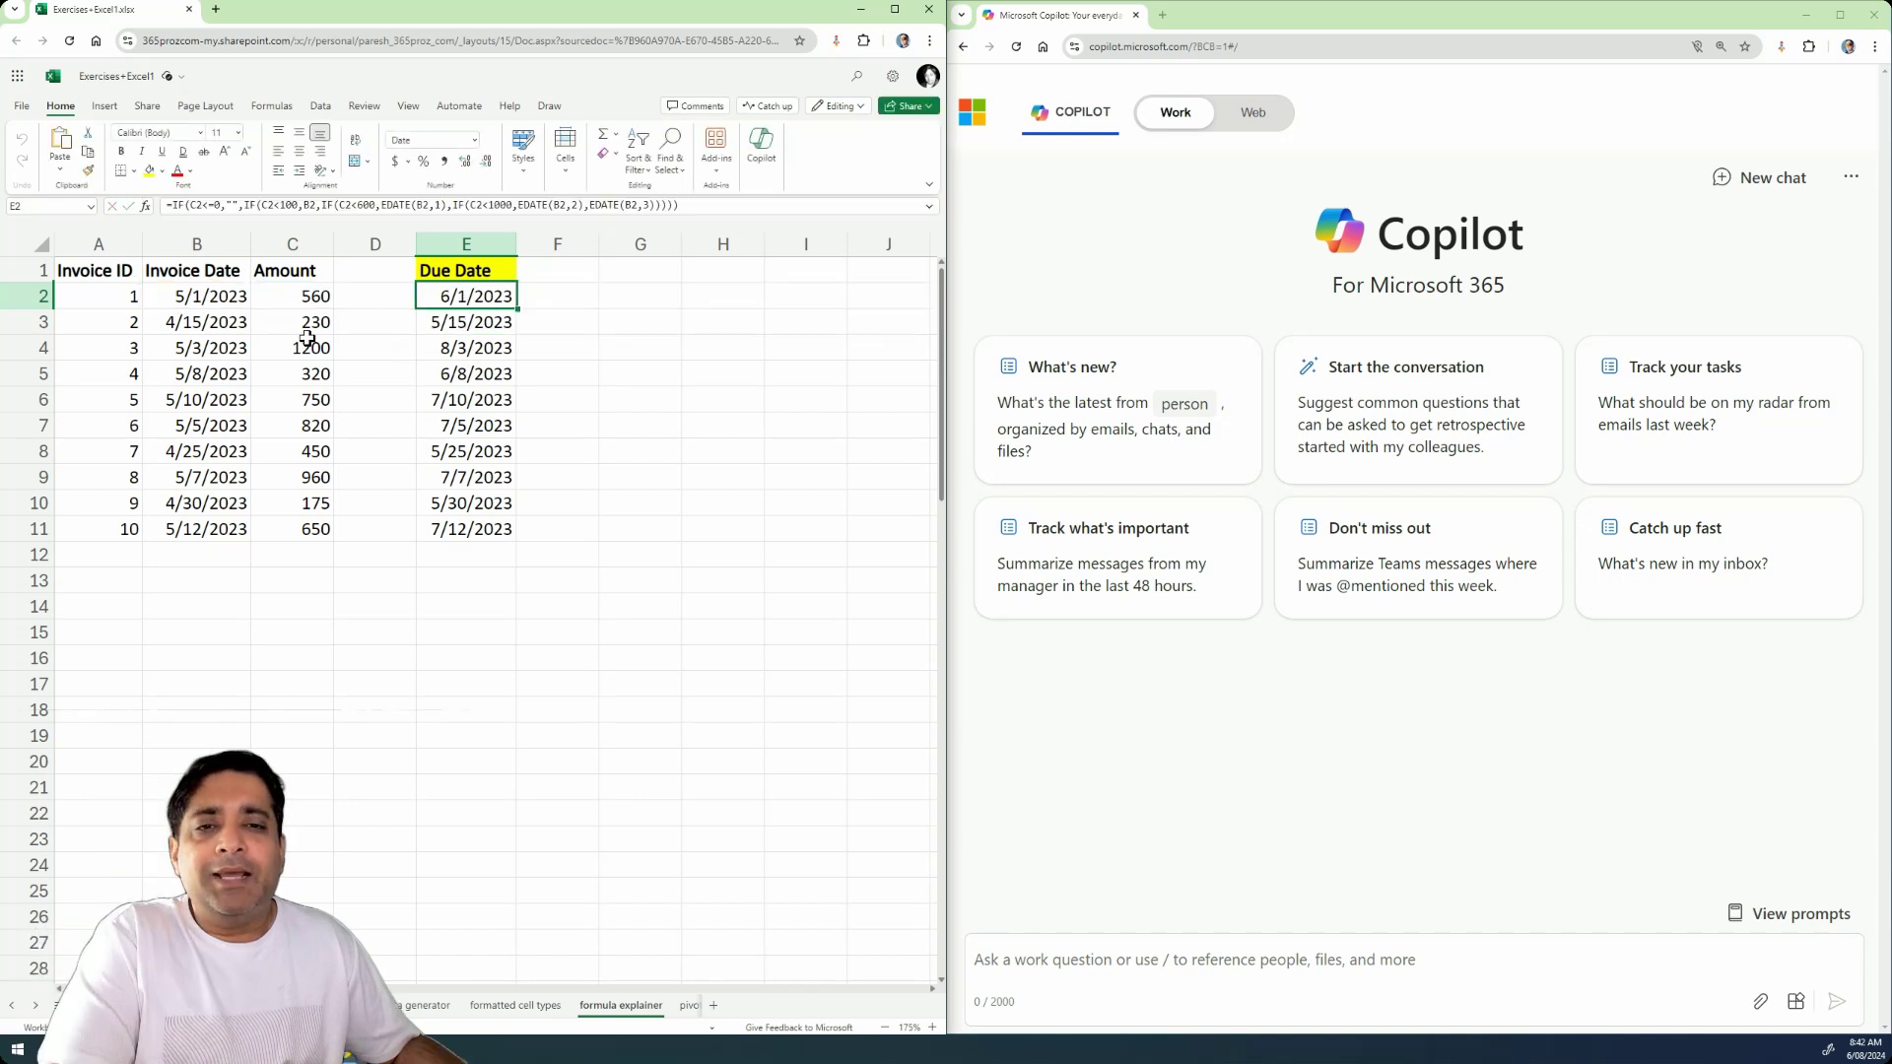
Compare the invoice date in B2 with the Due Date formulas in E2 and E6
click(210, 299)
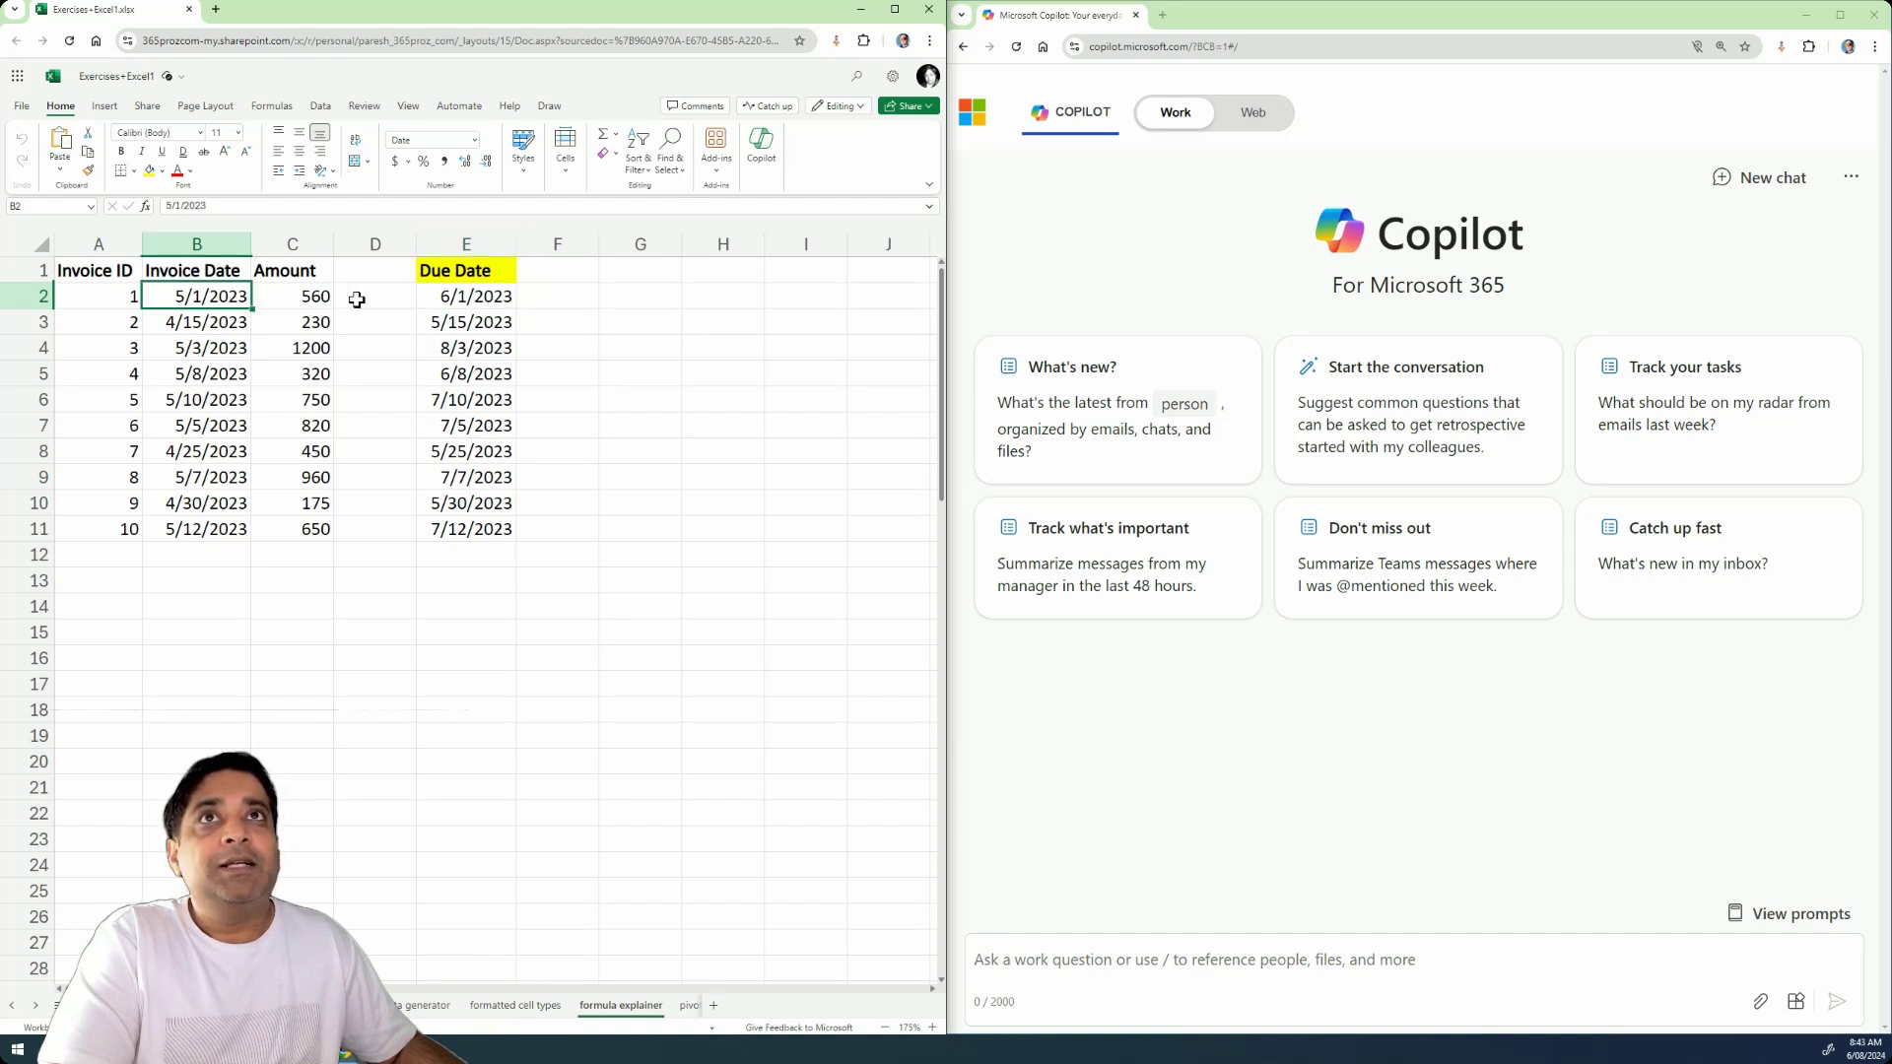
click(471, 294)
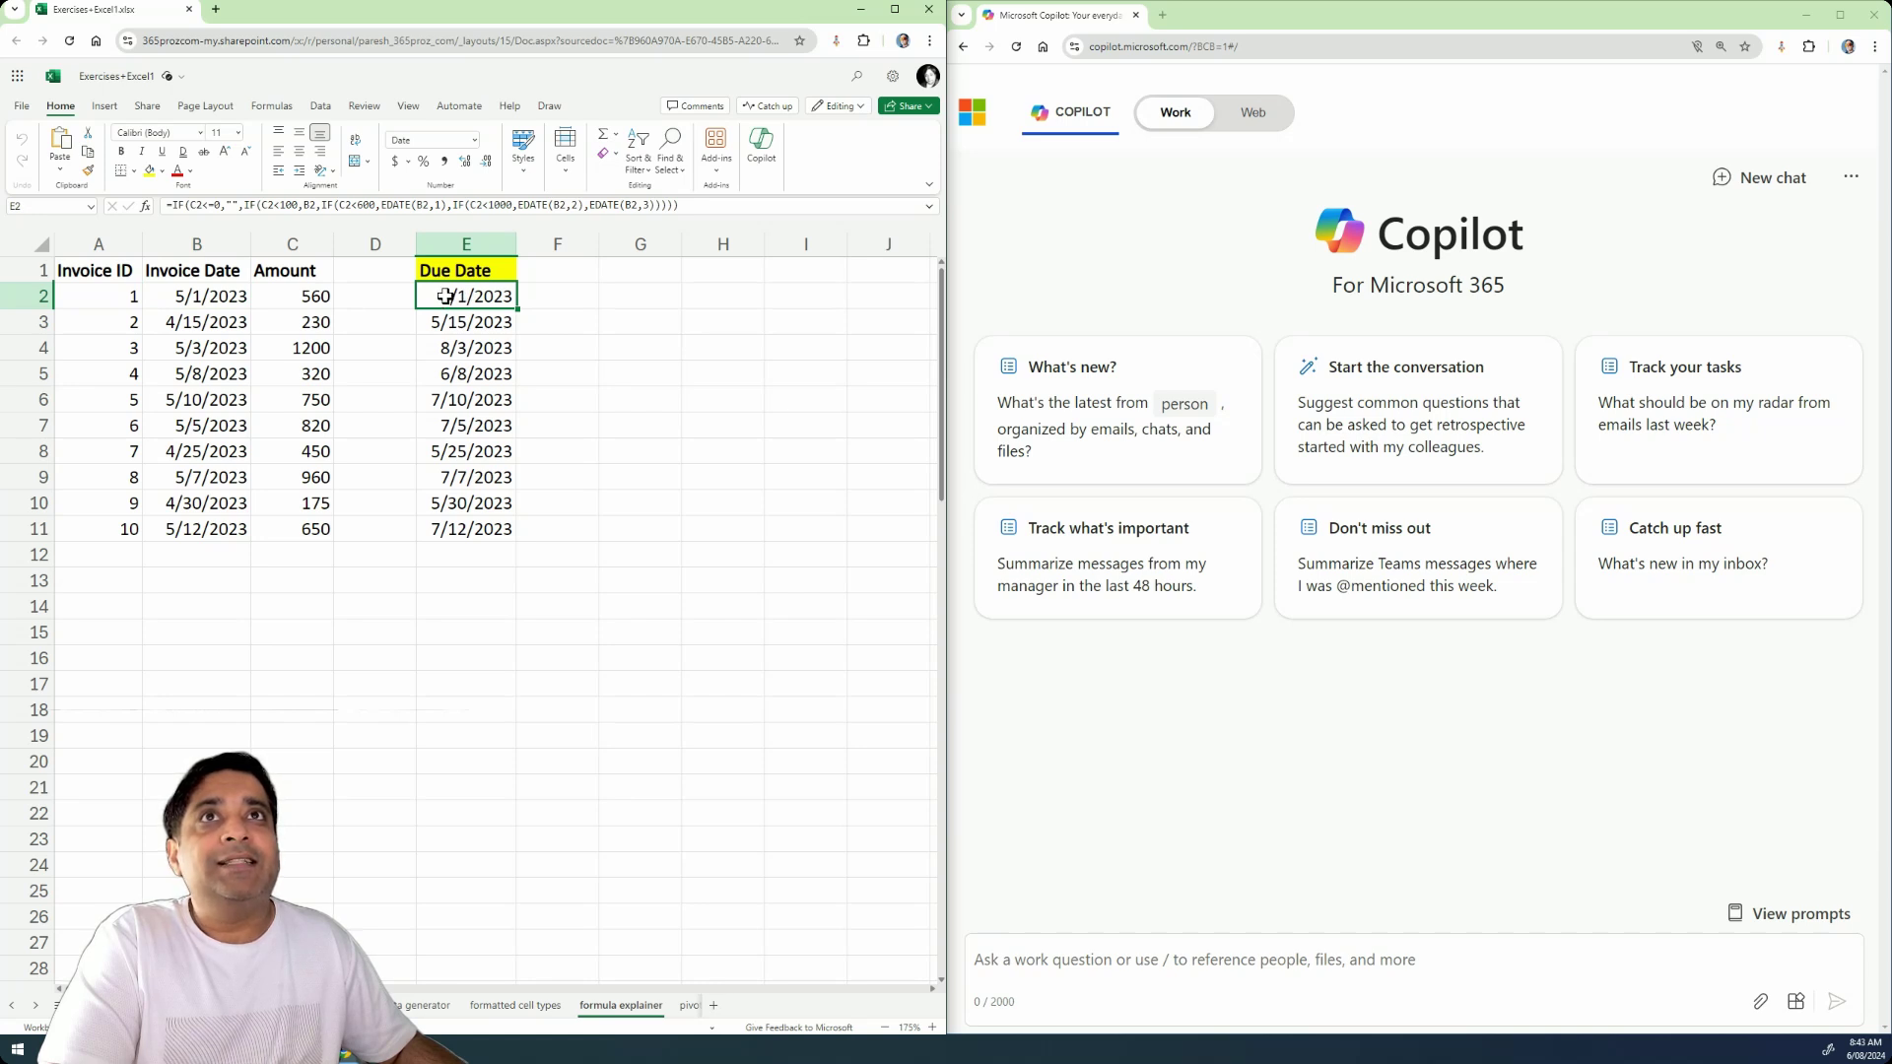
click(446, 398)
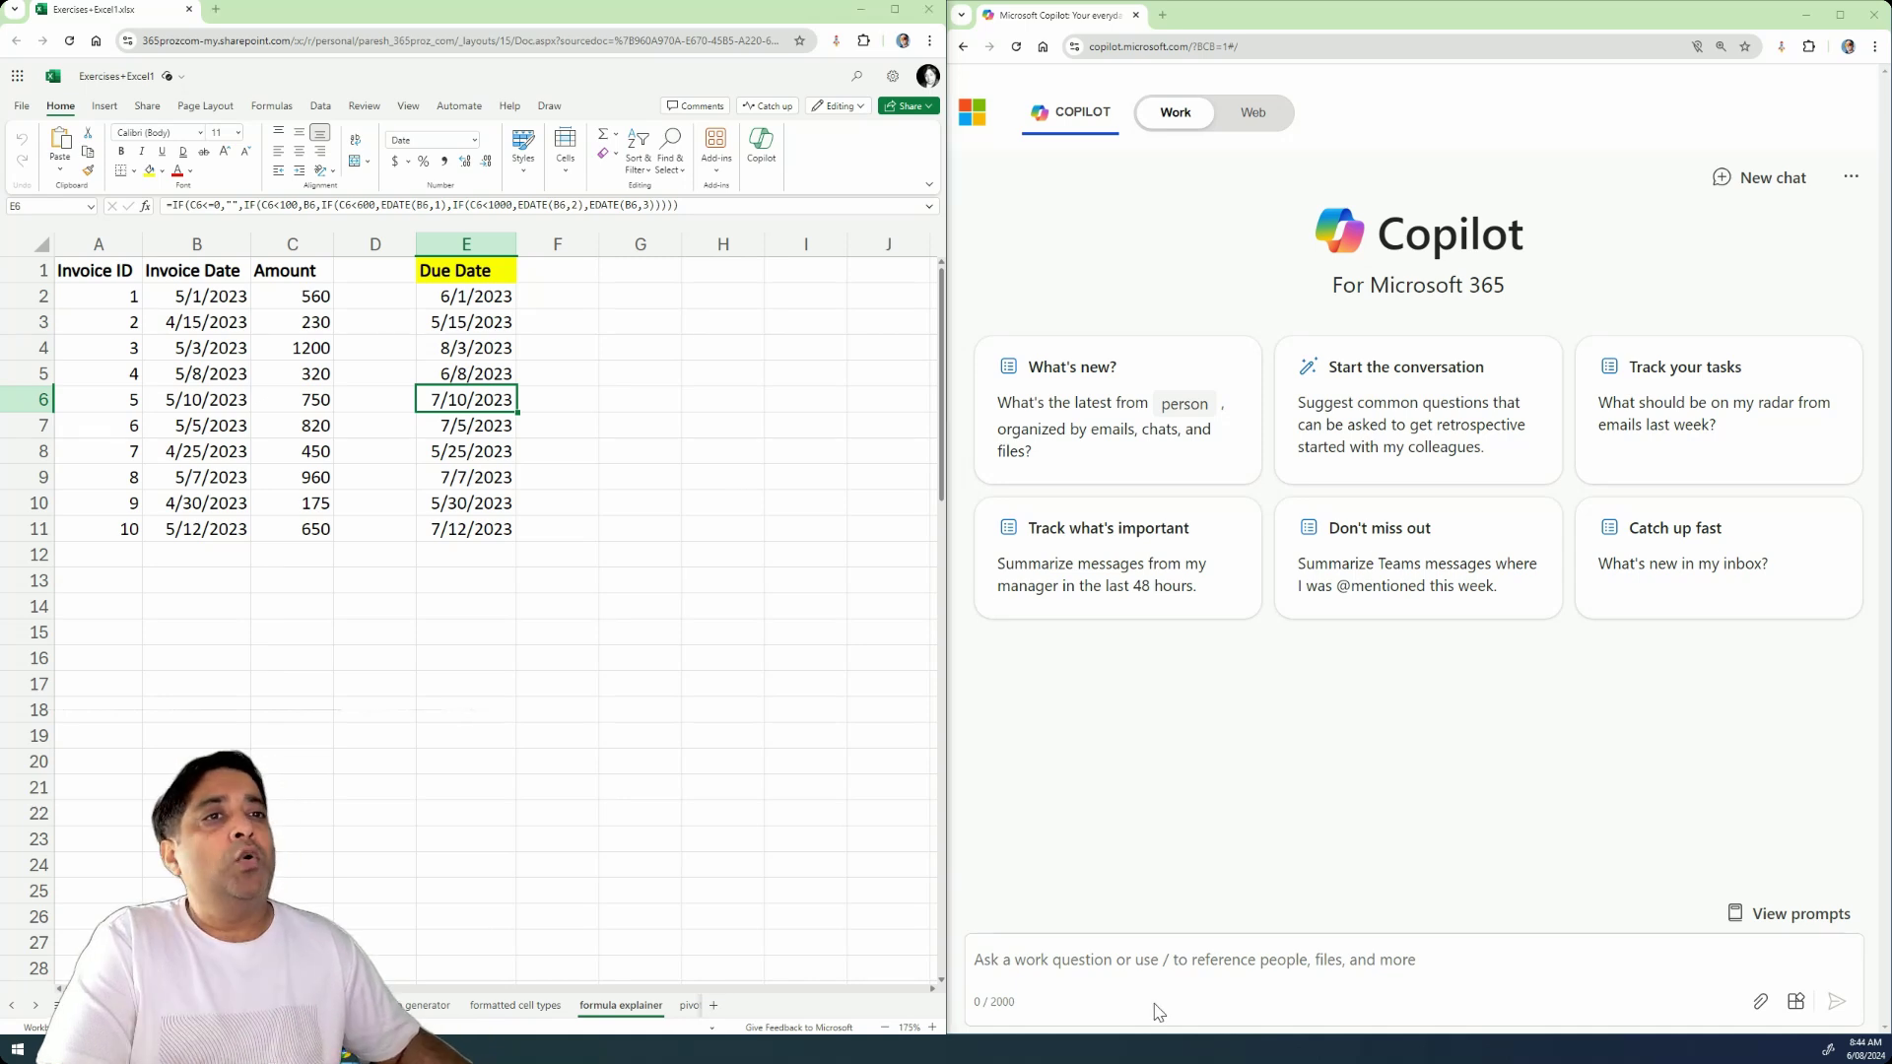
Paste the prepared question quoting E2's formula into Copilot's prompt box, referencing C2 and E2
click(1135, 957)
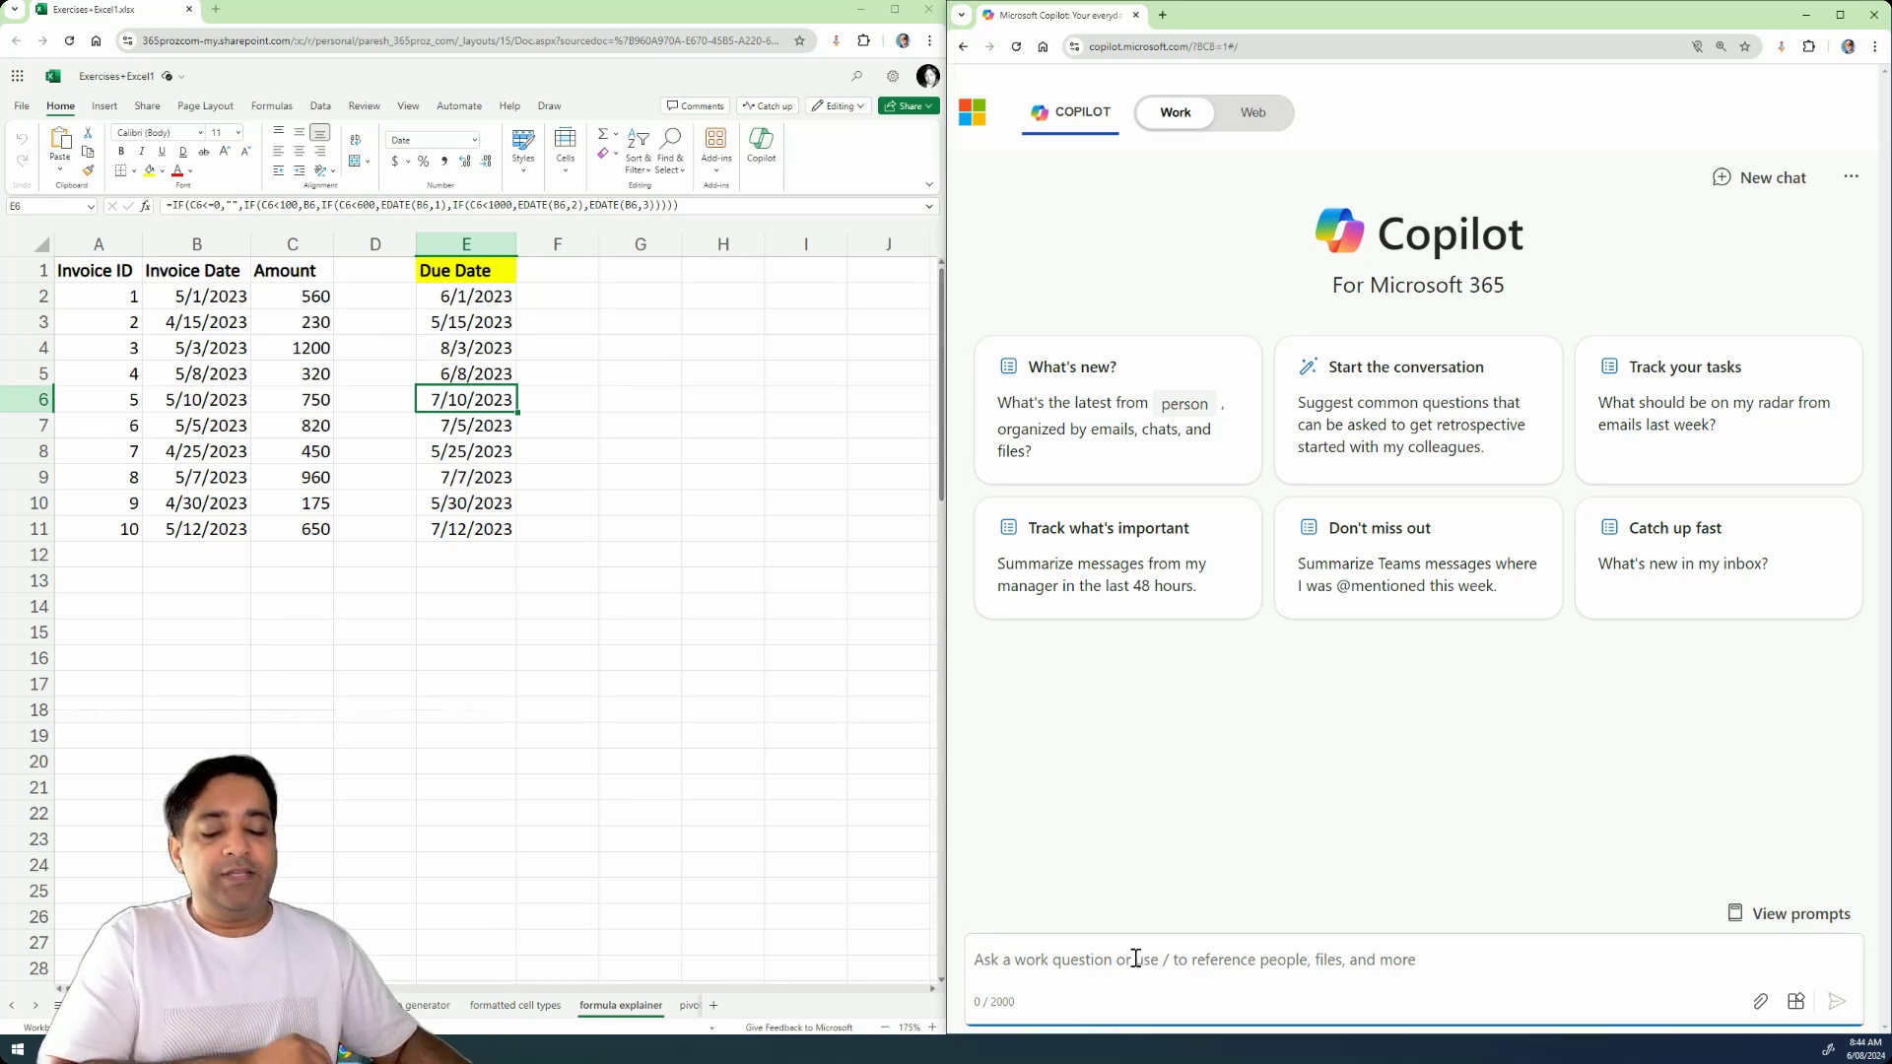
text(I have an Excel table that has the Invoice Date in B2 and Invoice Amount in C2. In E2, there is the following Excel formula: "=IF(C2&lt;=0,"",IF(C2&lt;100,B2,IF(C2&lt;600,EDATE(B2,1),IF(C2&lt;1000,EDATE(B2,2),EDATE(B2,3)))))" which is the Invoice Due Date. Could you please explain this formula in simple words?)
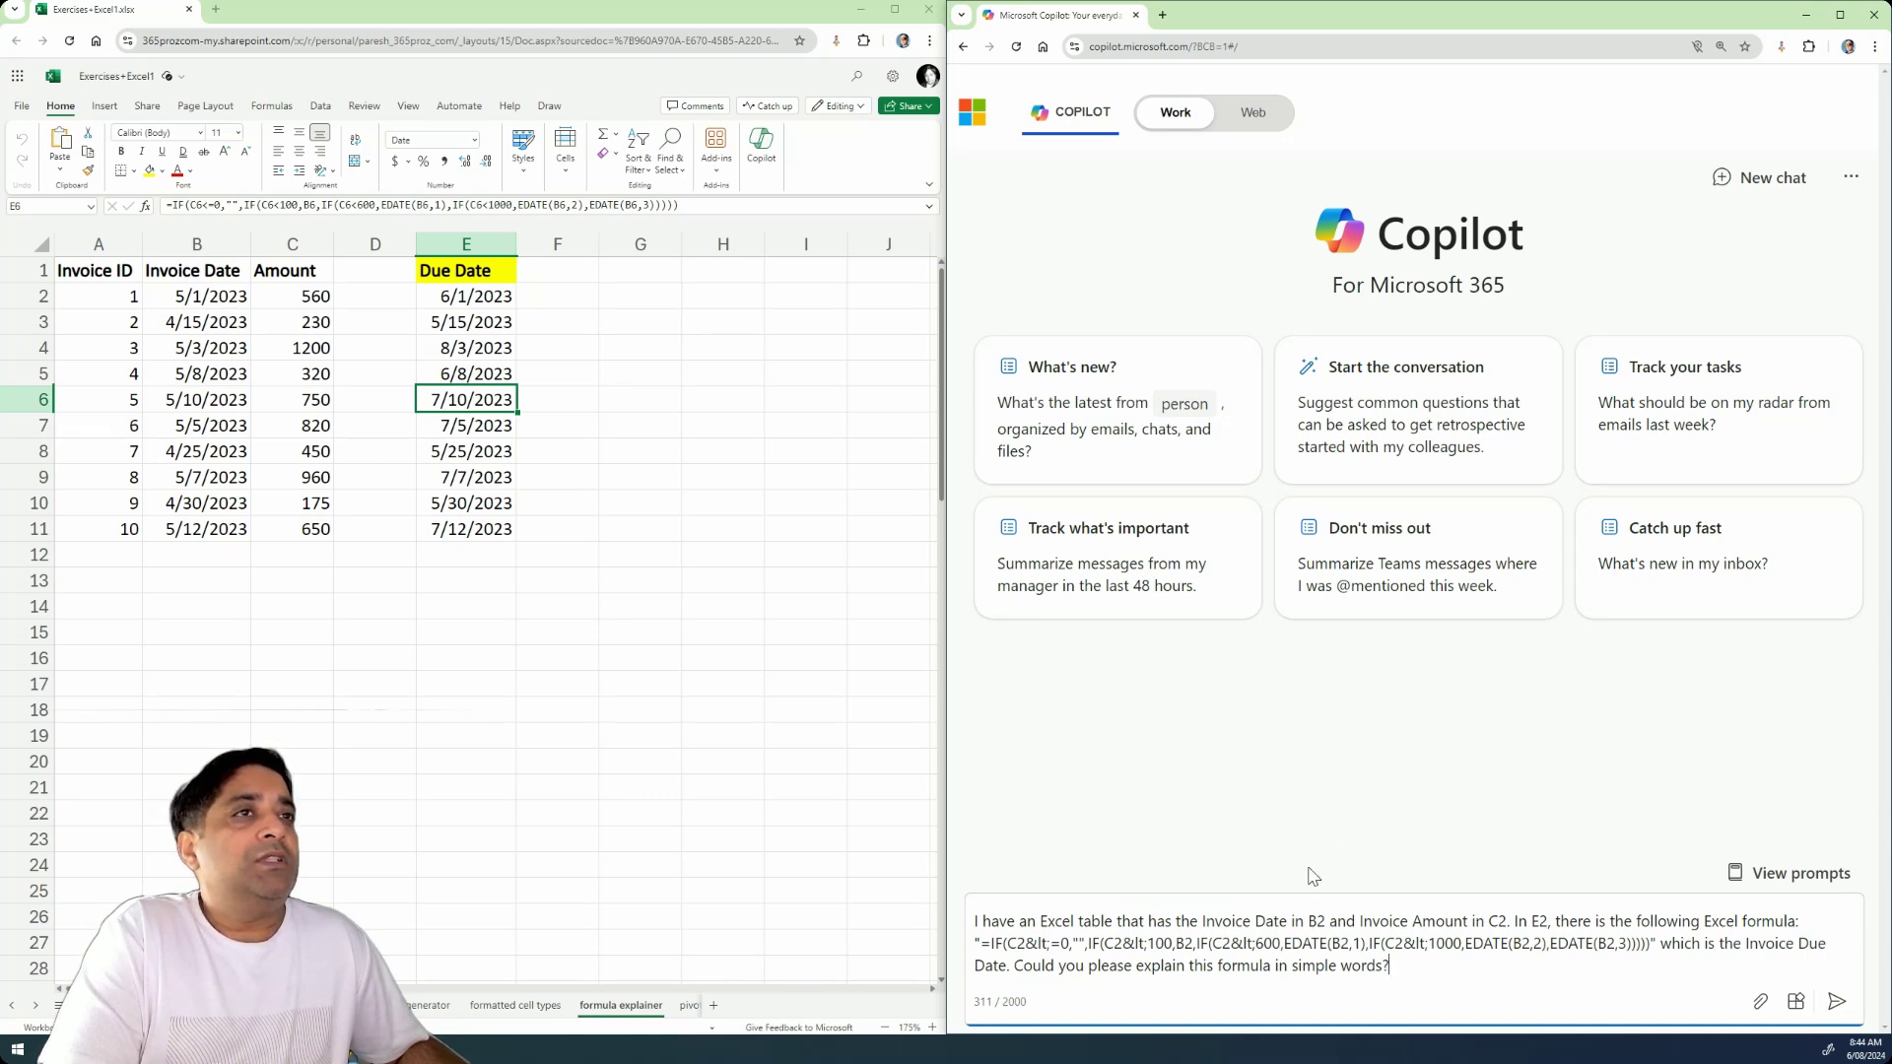
click(303, 288)
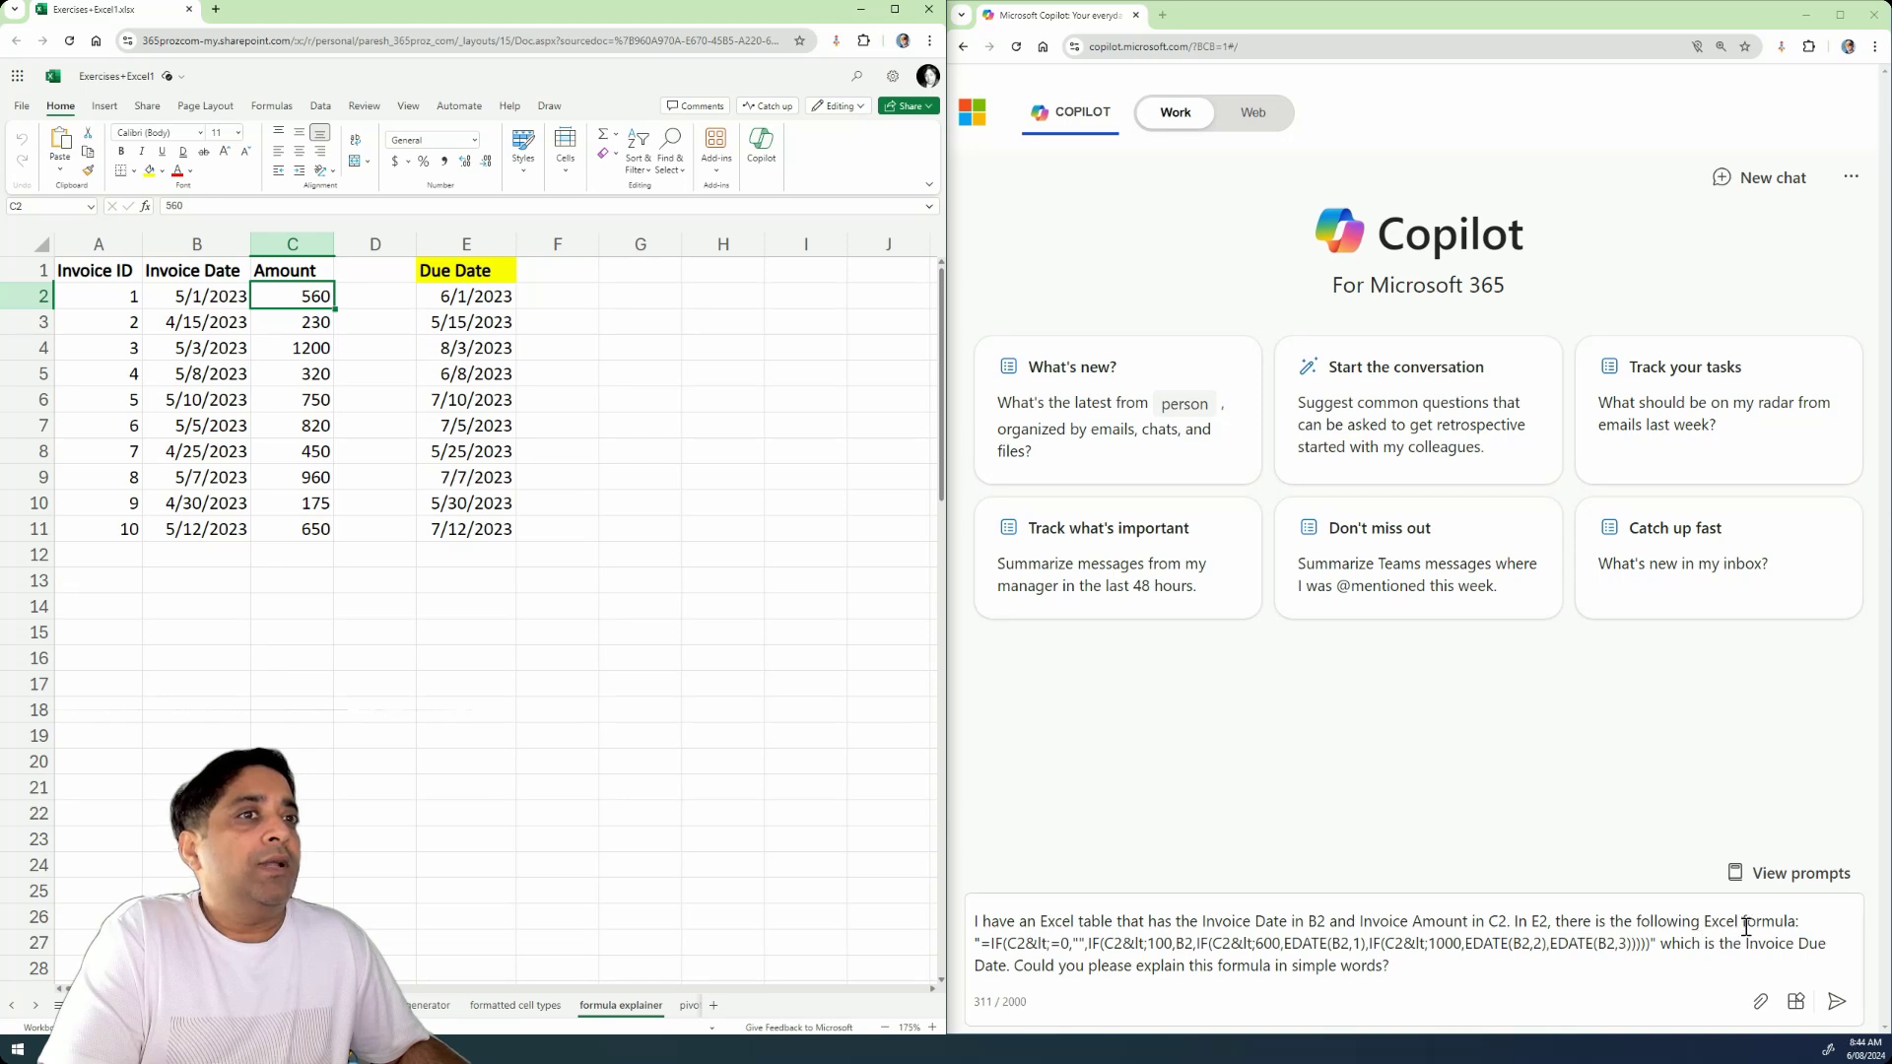
click(454, 298)
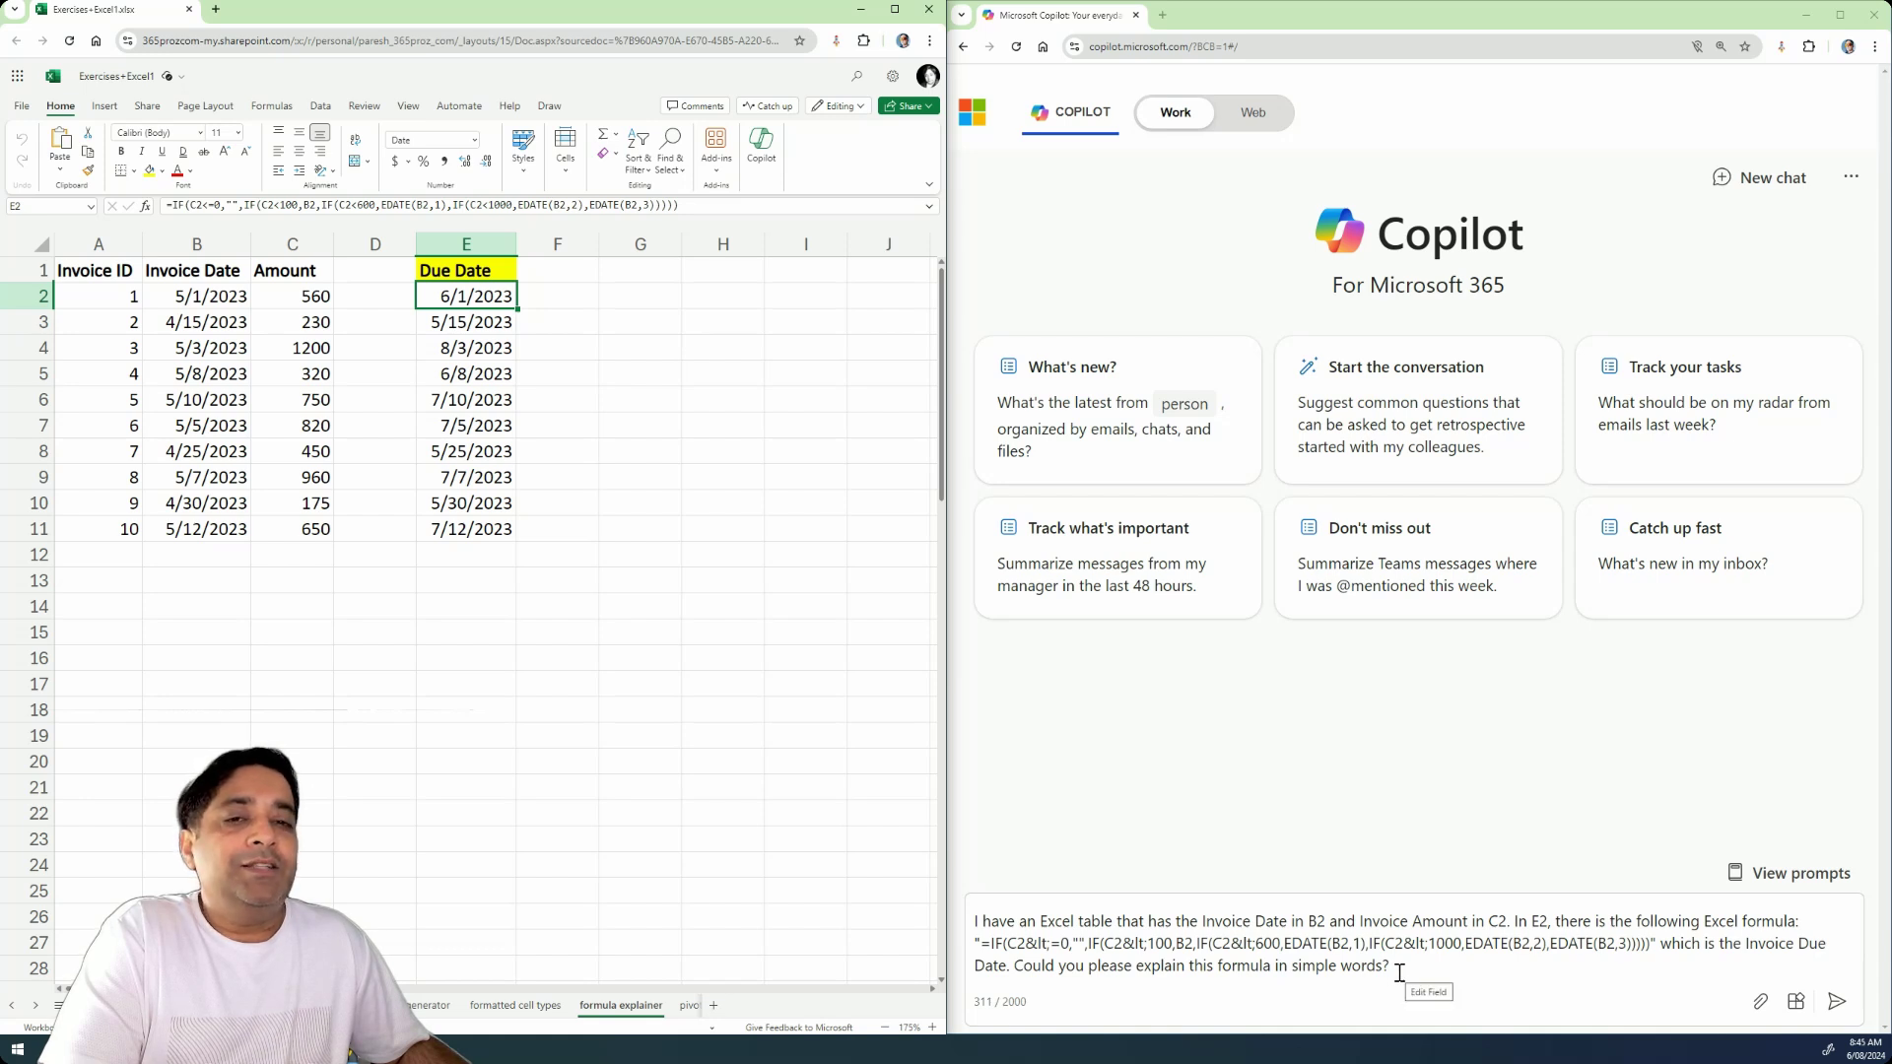
Submit the formula-explanation prompt to Copilot
click(1835, 1002)
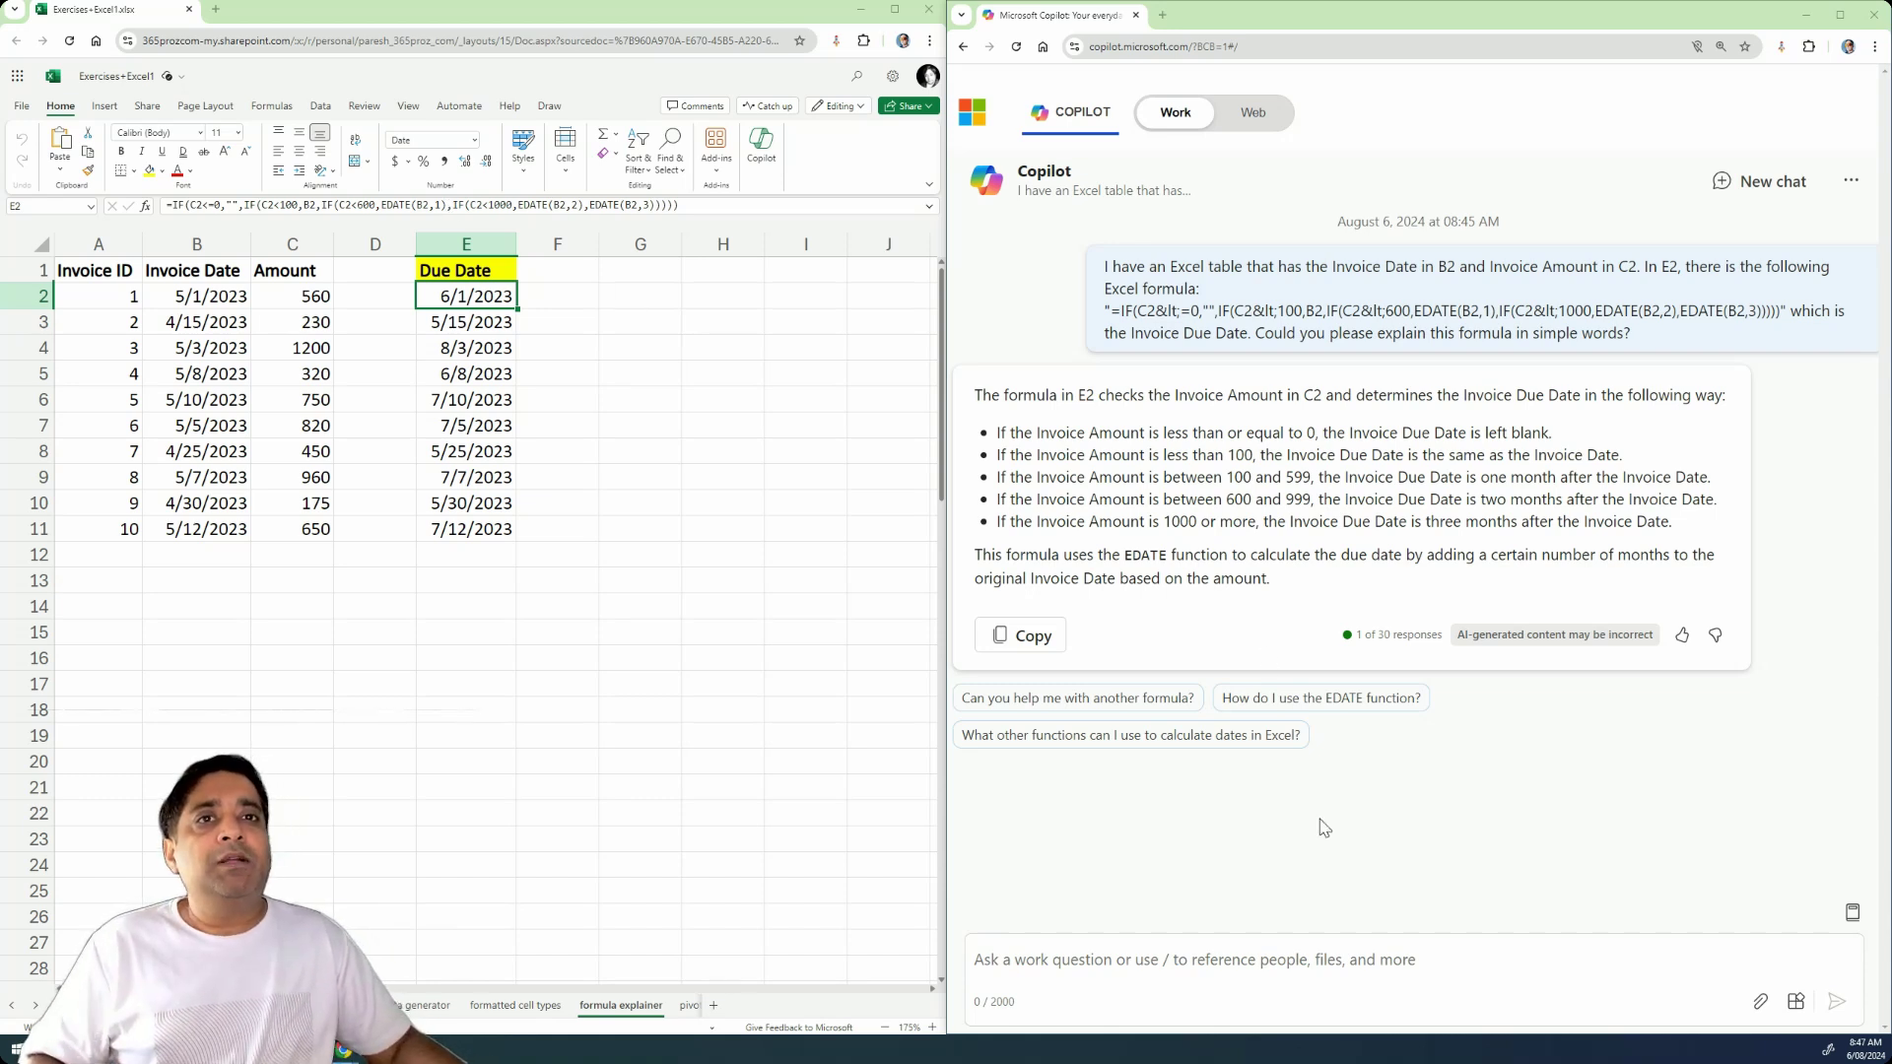
Ask Copilot 'Could you provide this in tabular form?'
click(1144, 966)
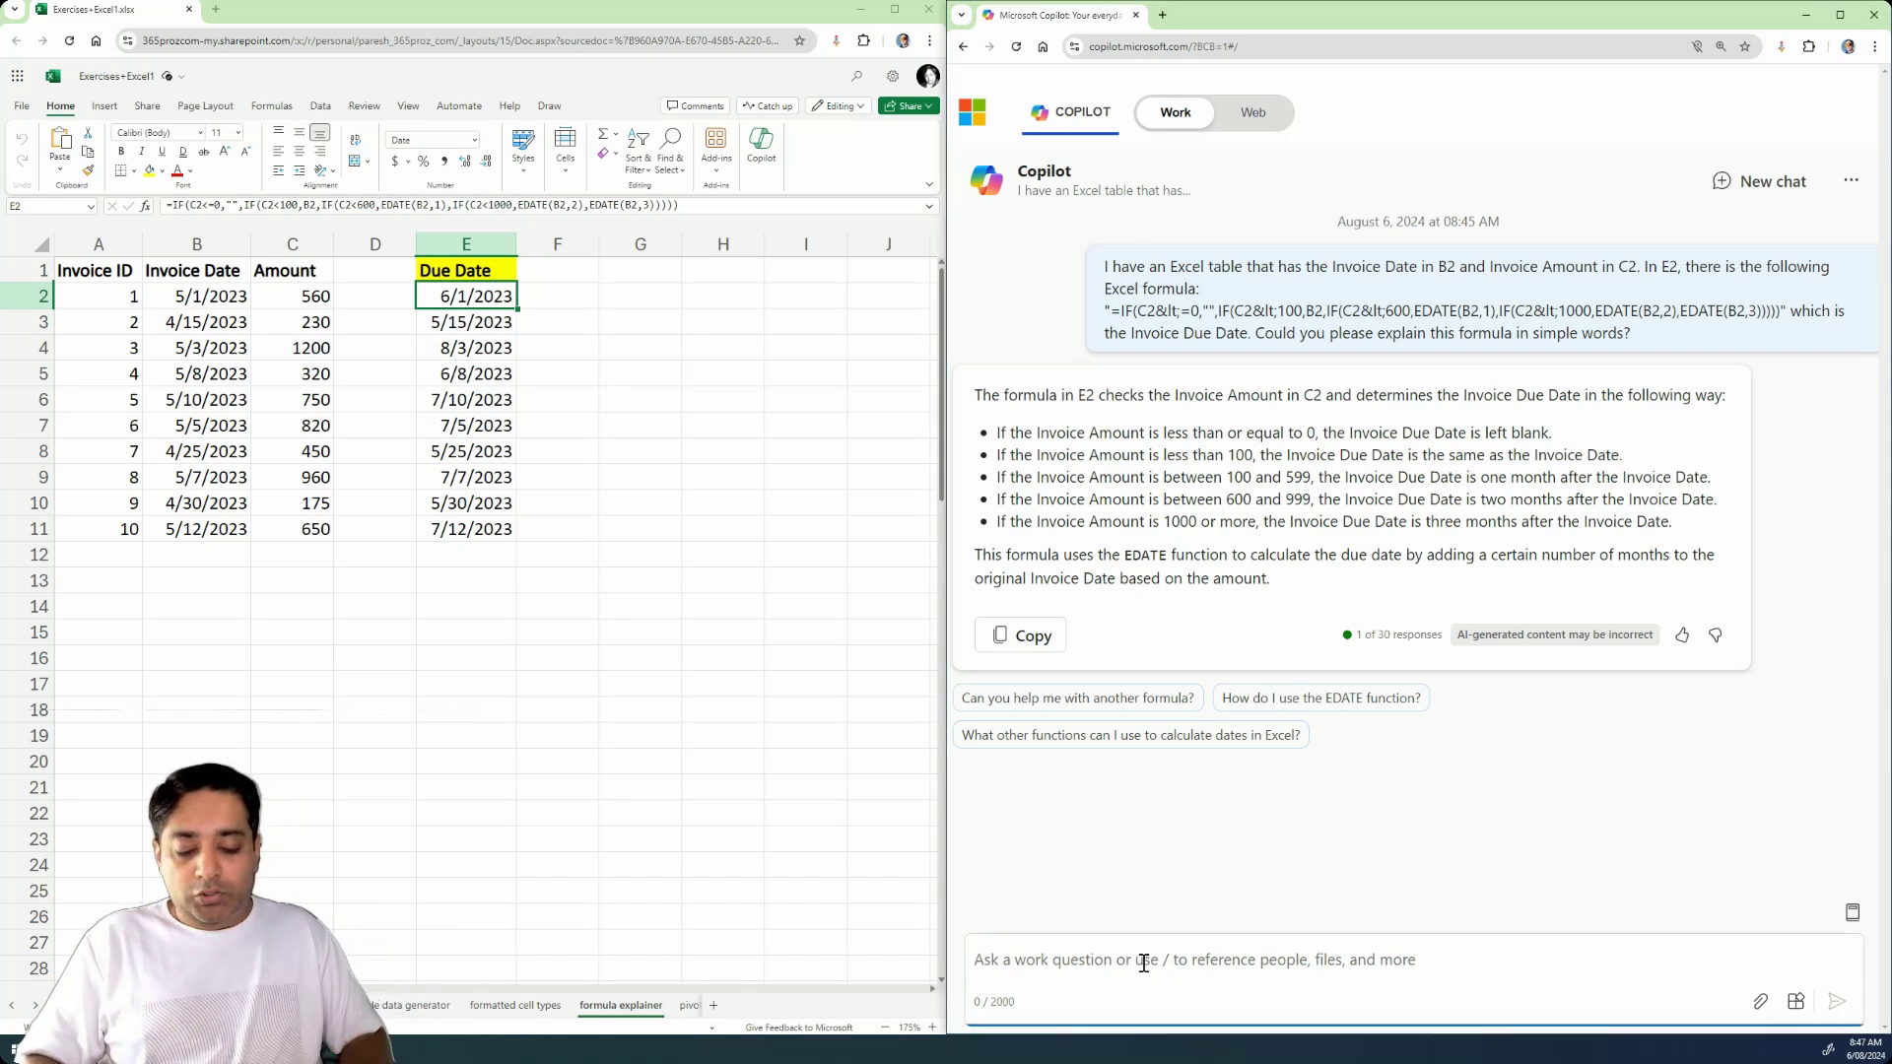
text(Could you pr)
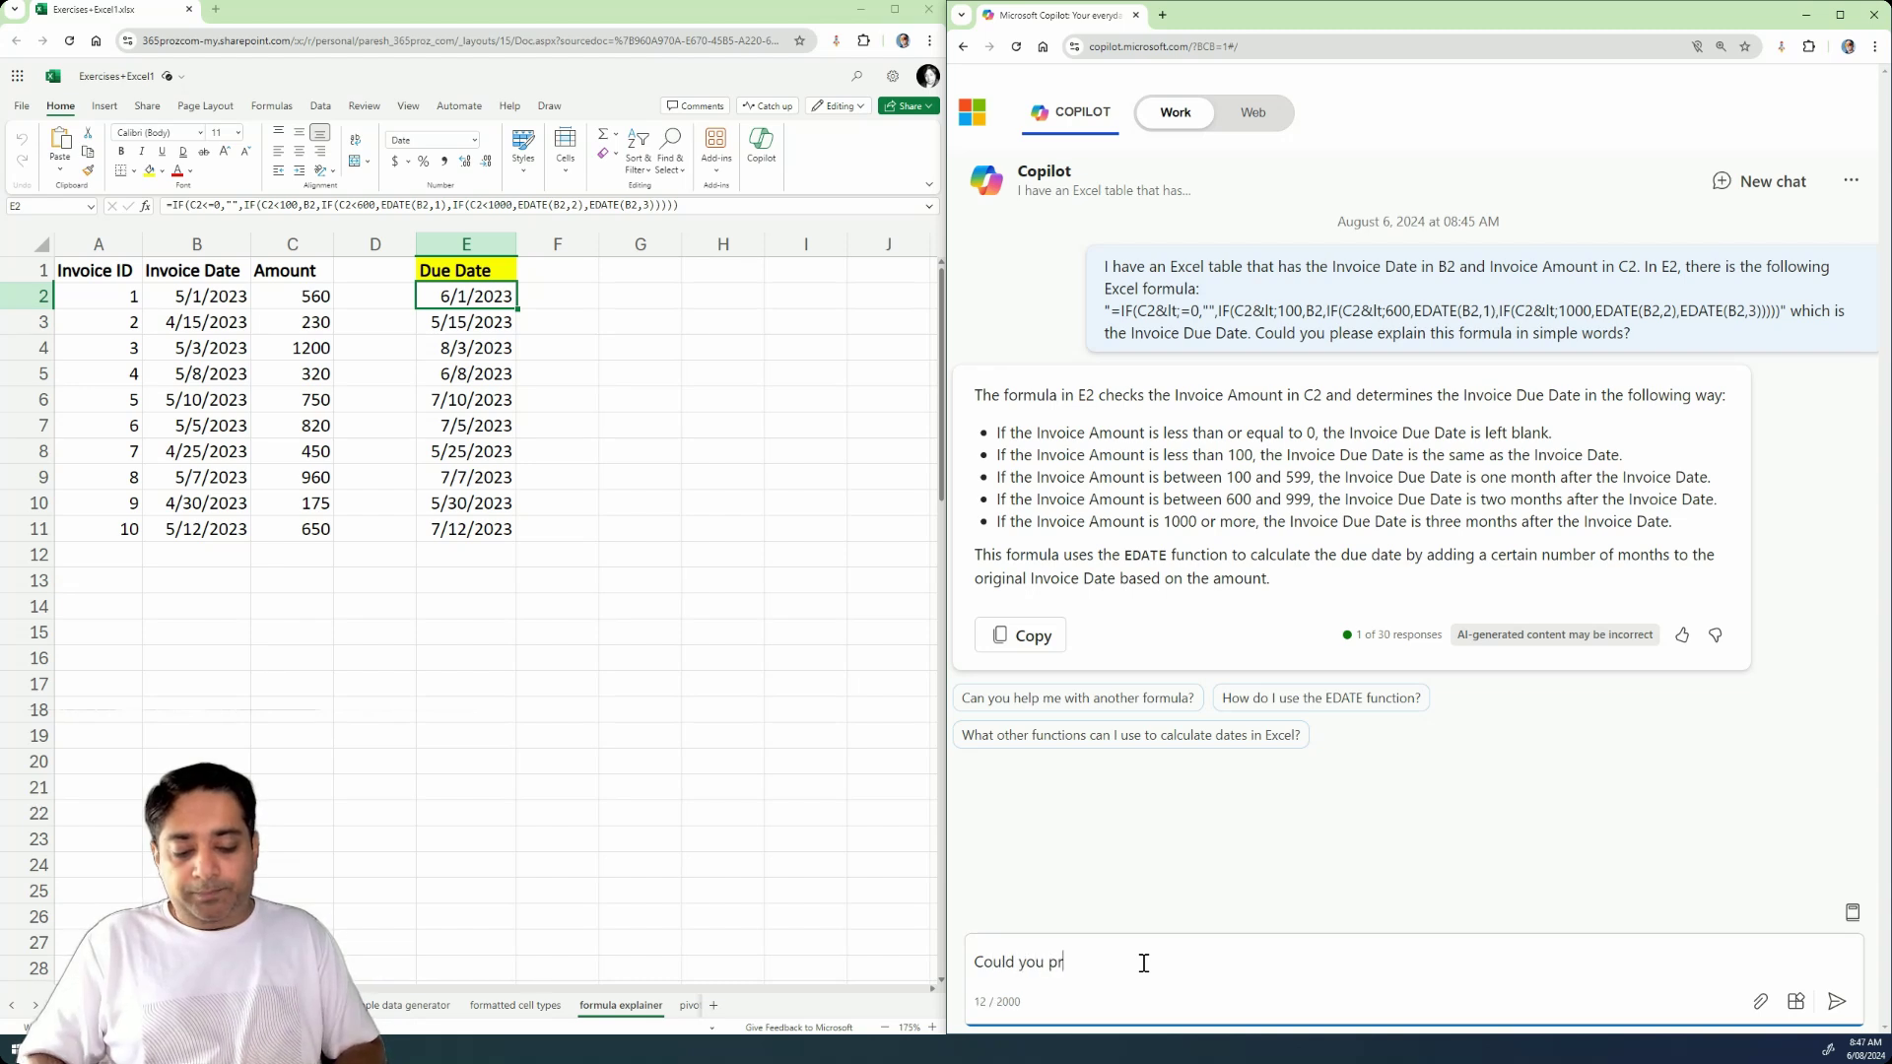
text(ovide this)
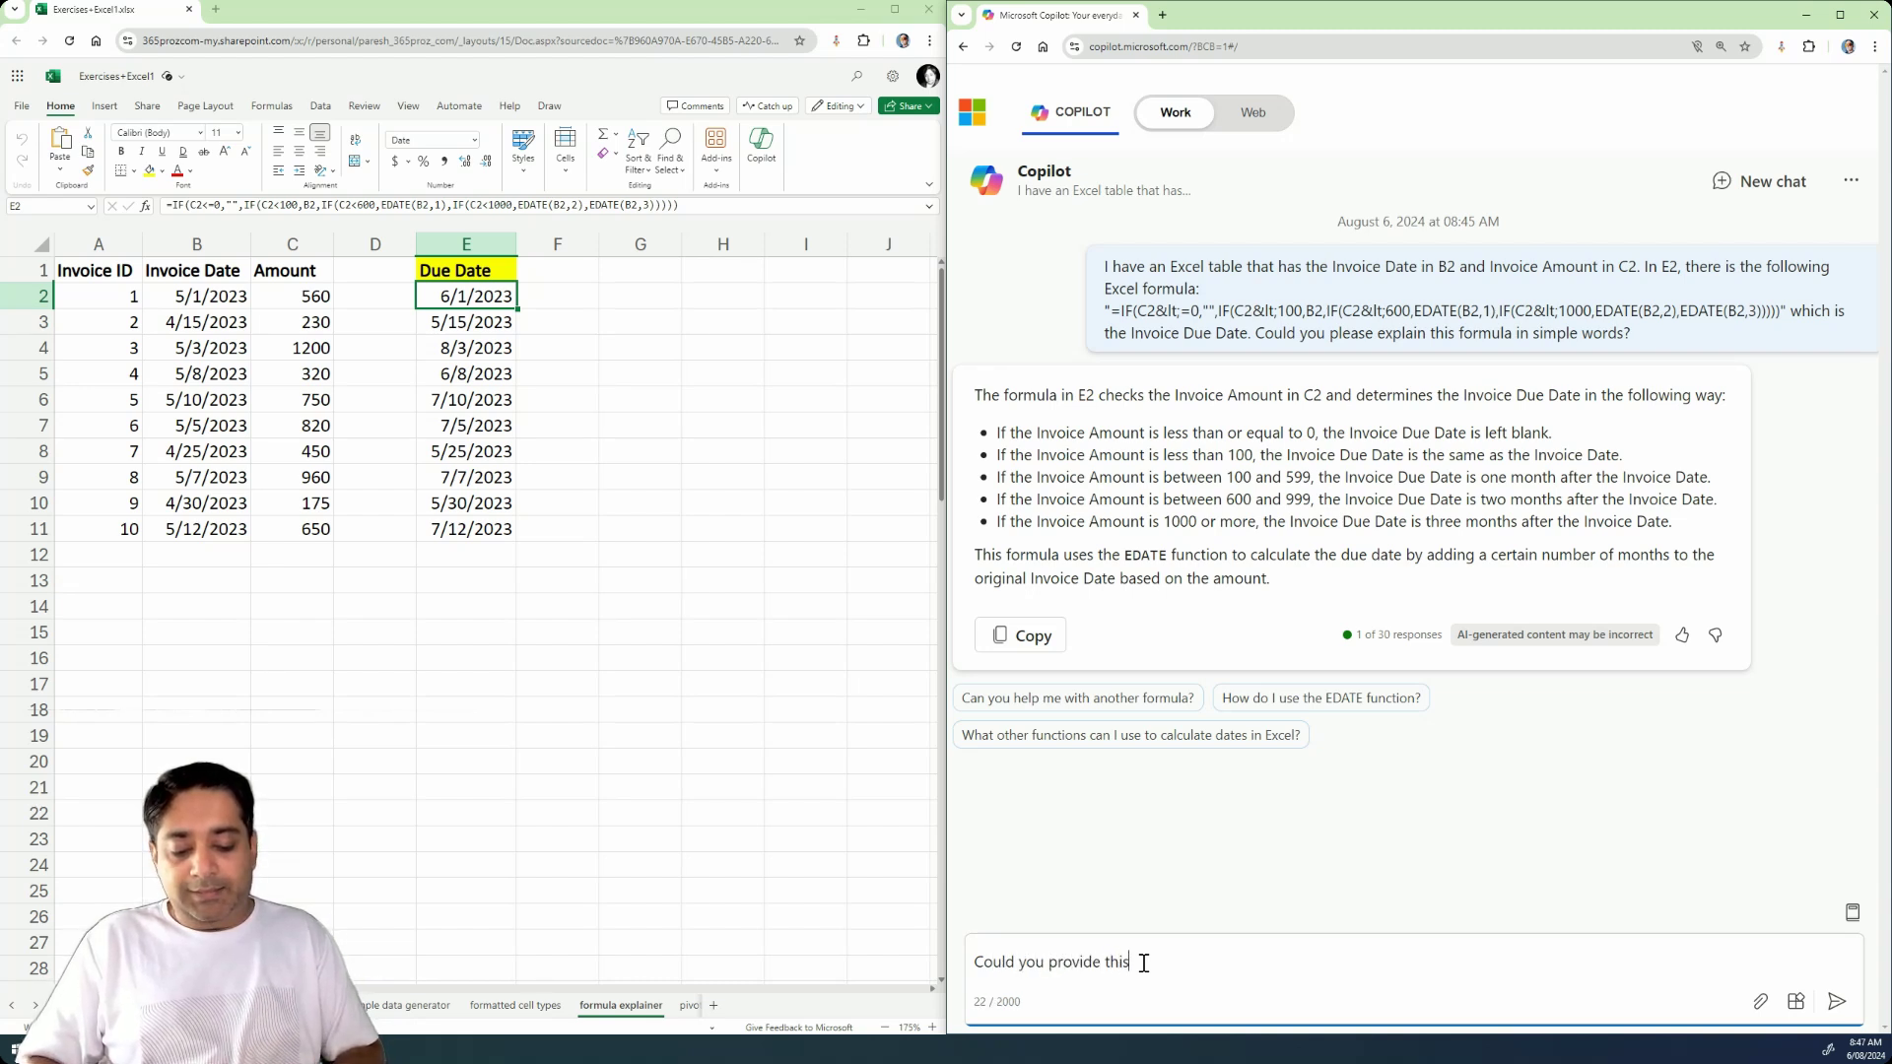
text( in tabula)
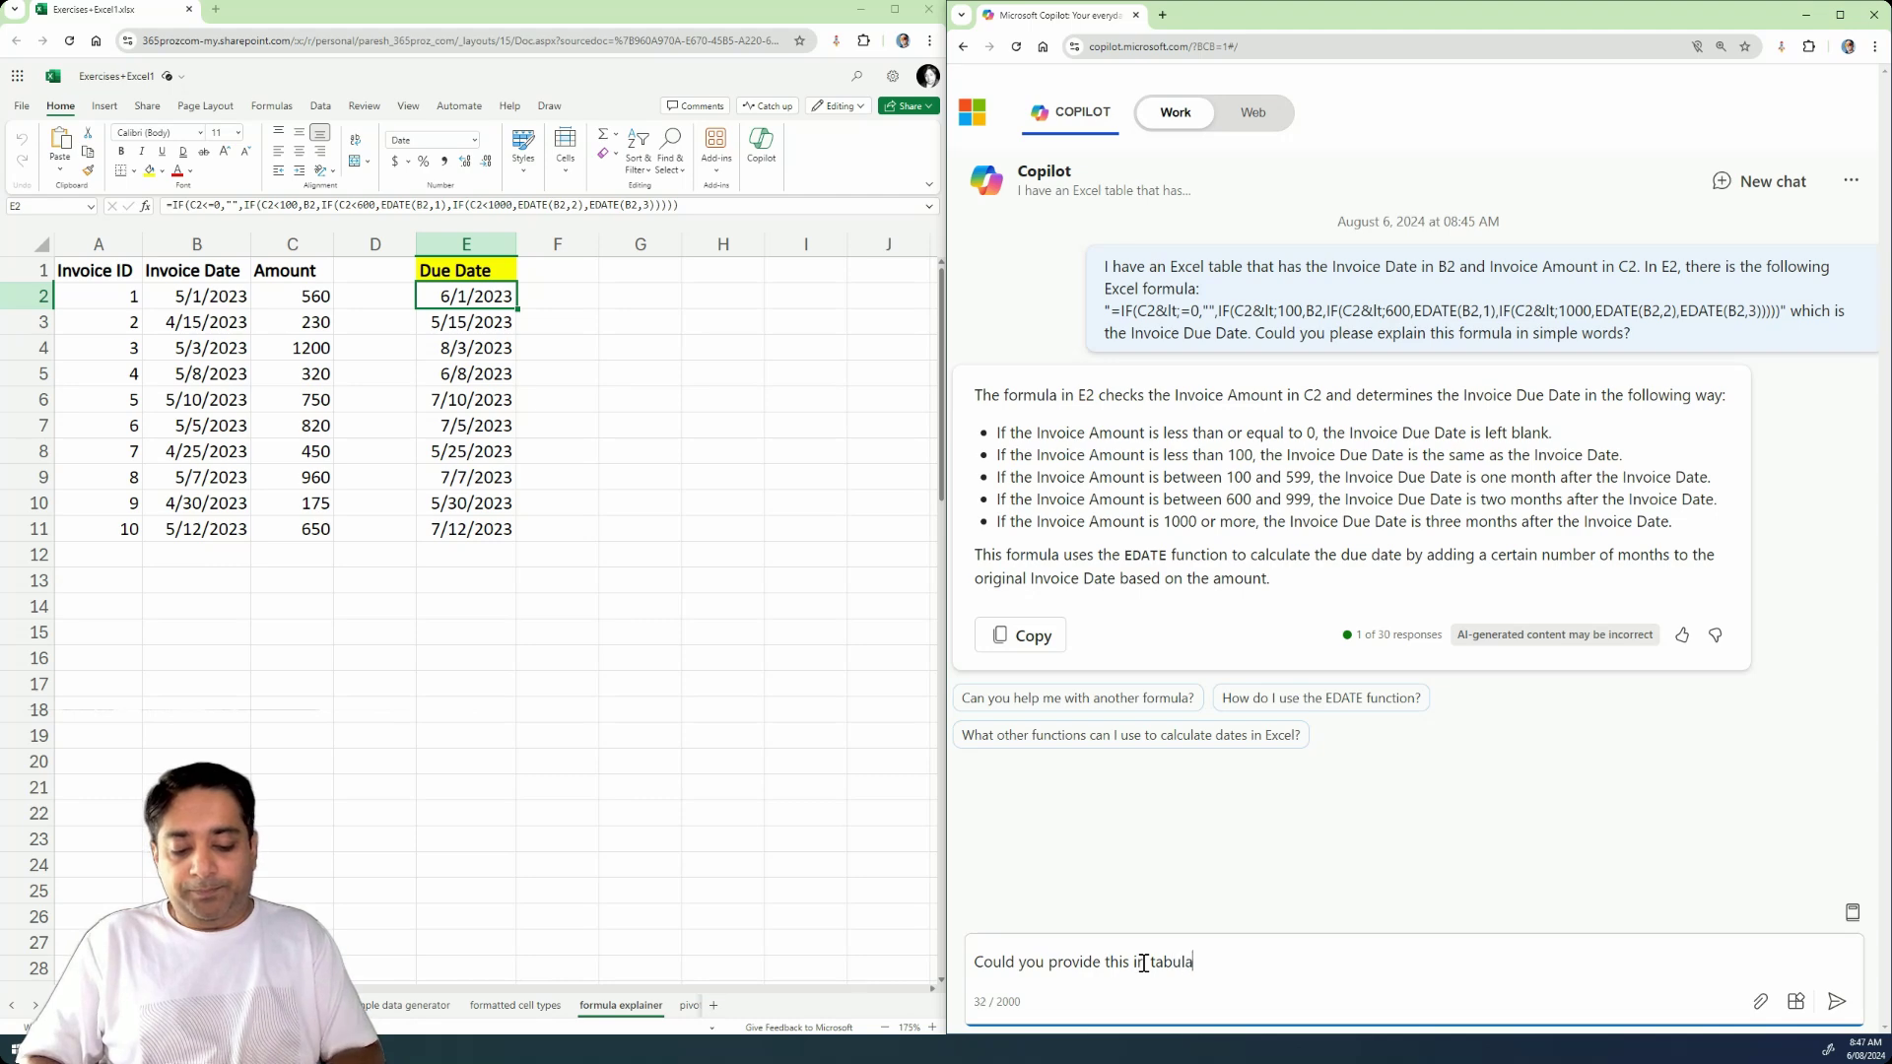
text(r form)
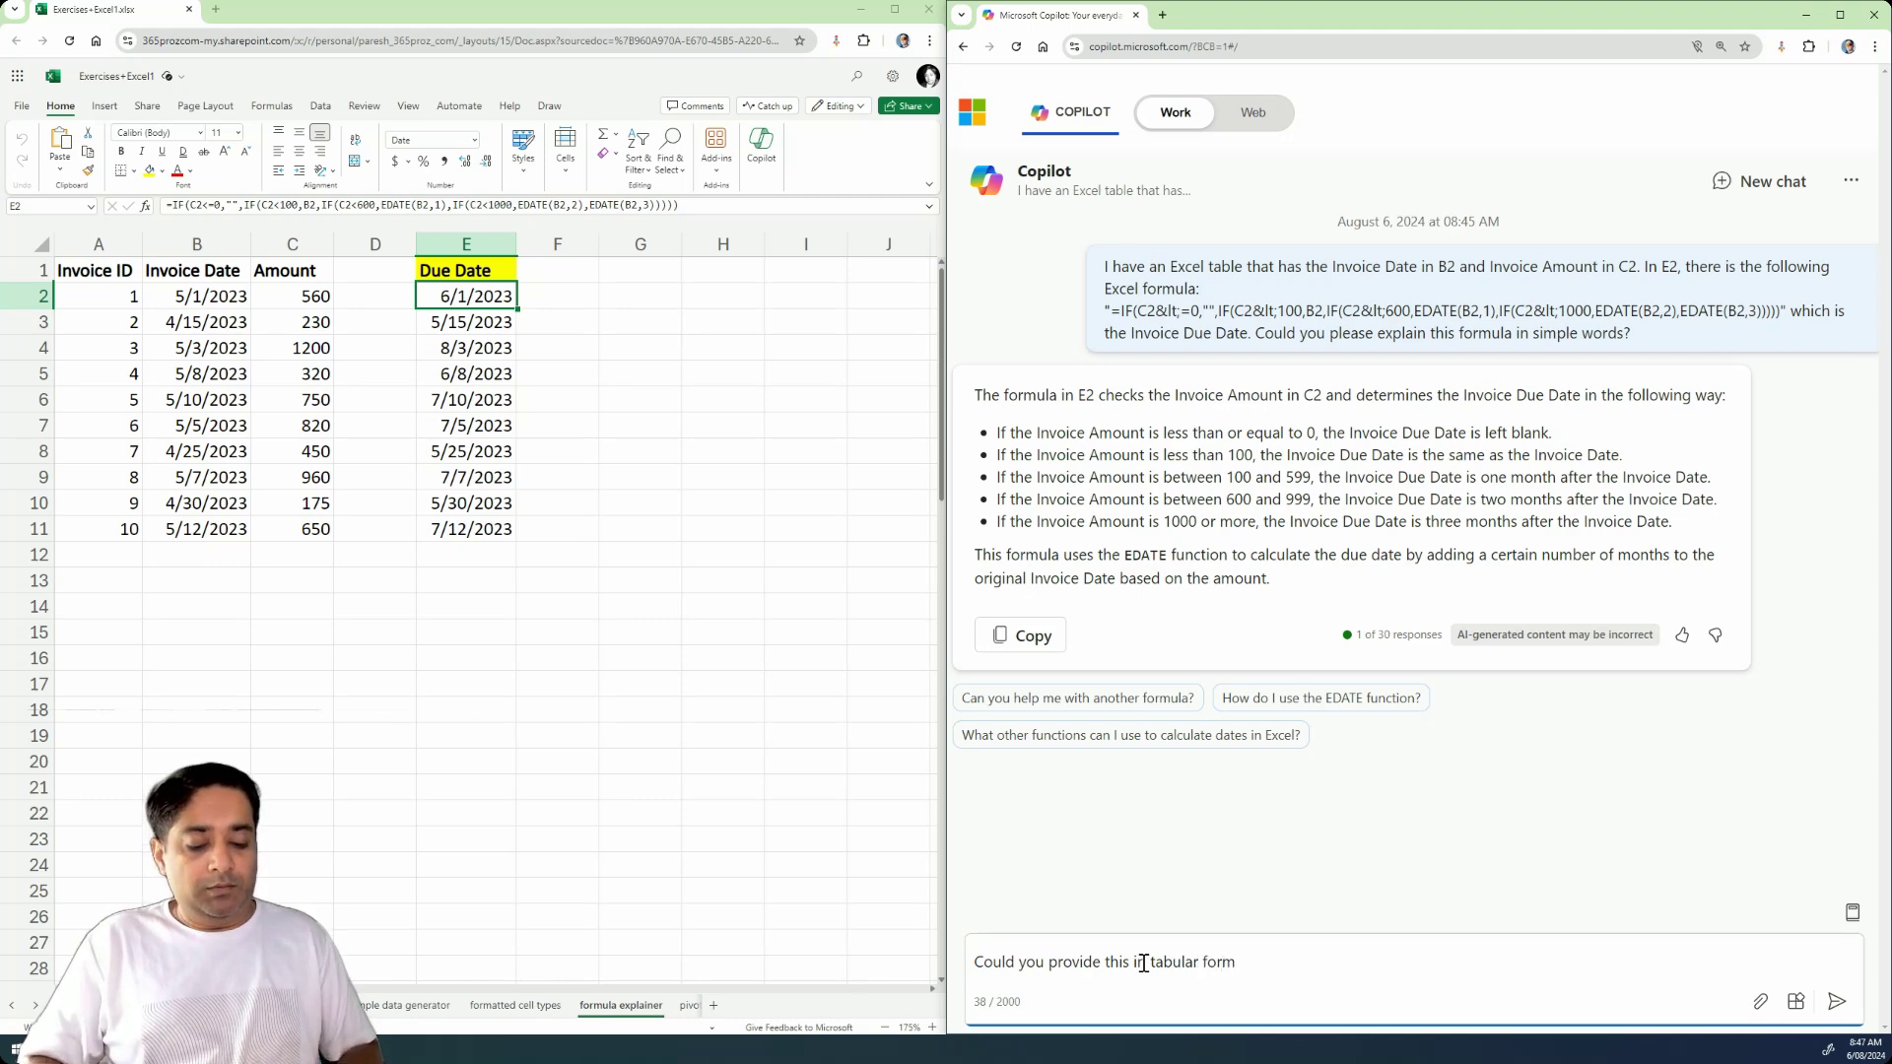
text(?)
key(Return)
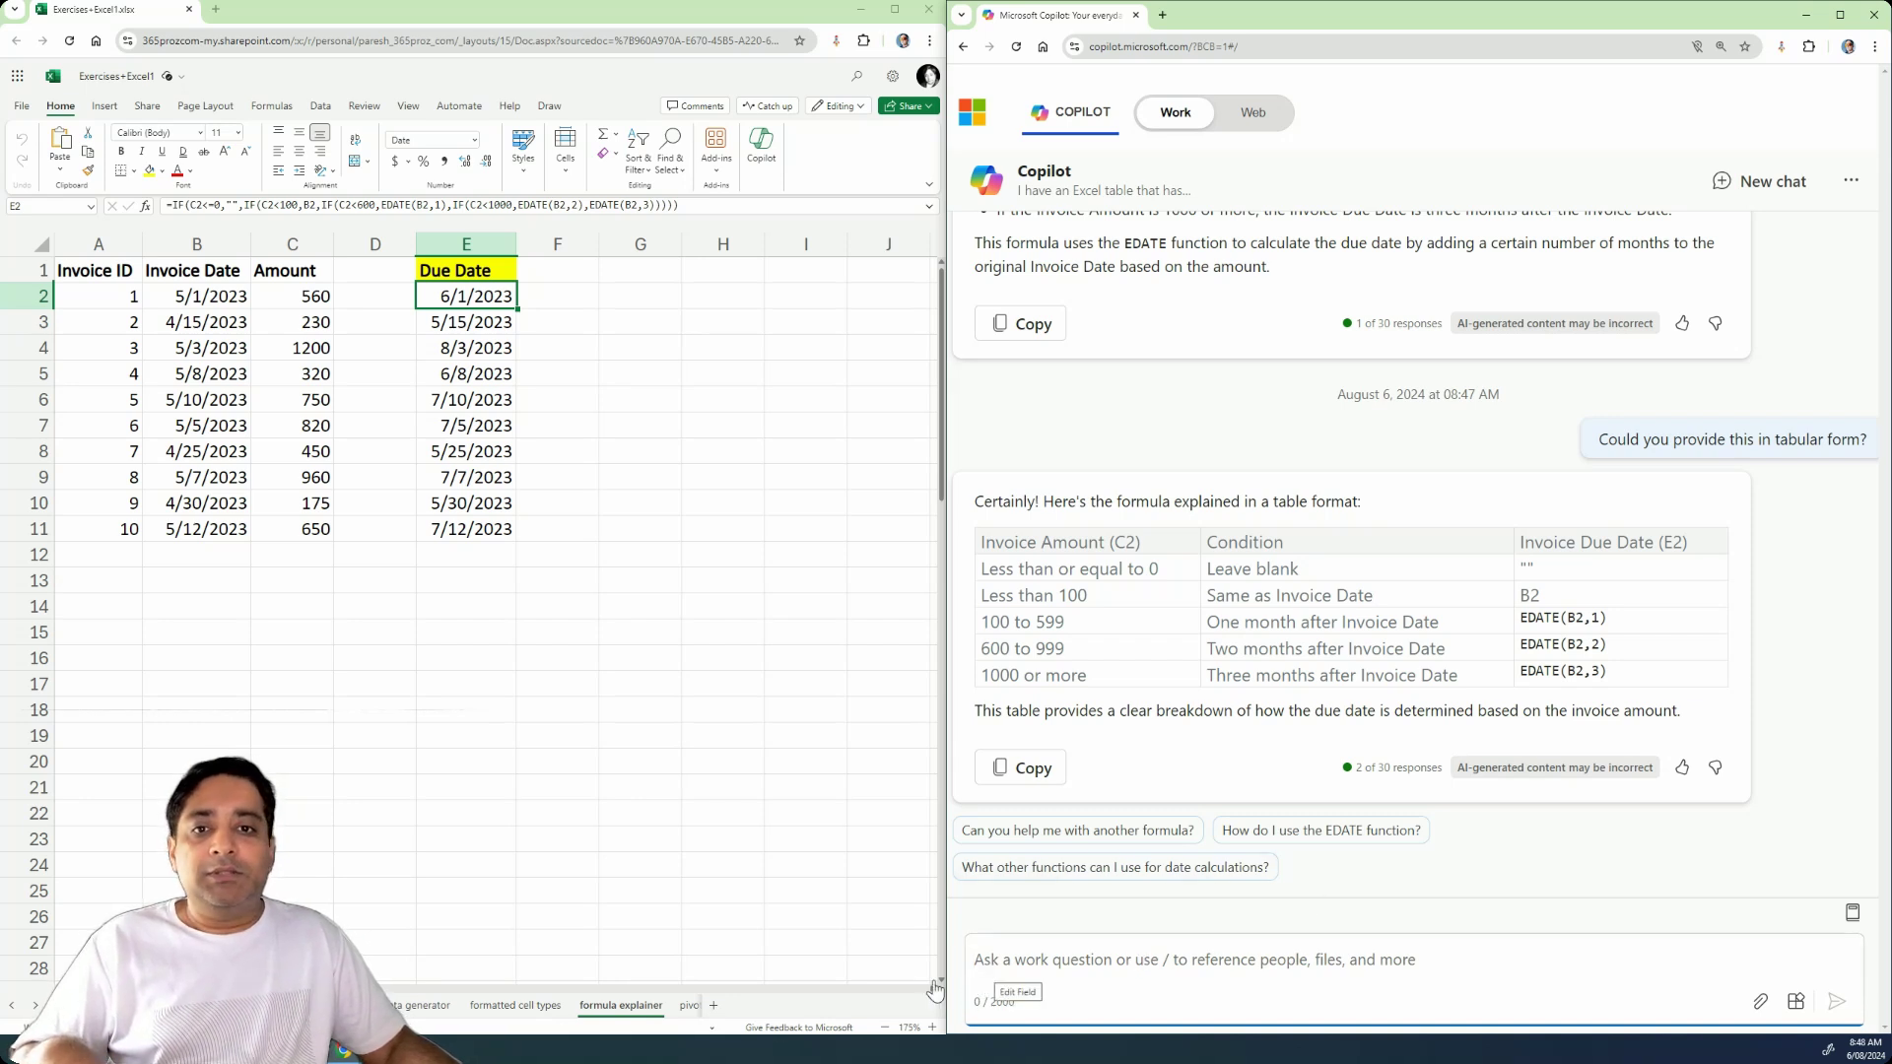
Ask Copilot for two months on amounts 601–1000 and three months above 1000
text(Could you adjust the formula, so that is the Invoice Amount is between 601 and 1000, the Due Date is 2 months. And if the Invoice Amount is greater than 1000, then the Due Date is 3 months after the Invoice Date?)
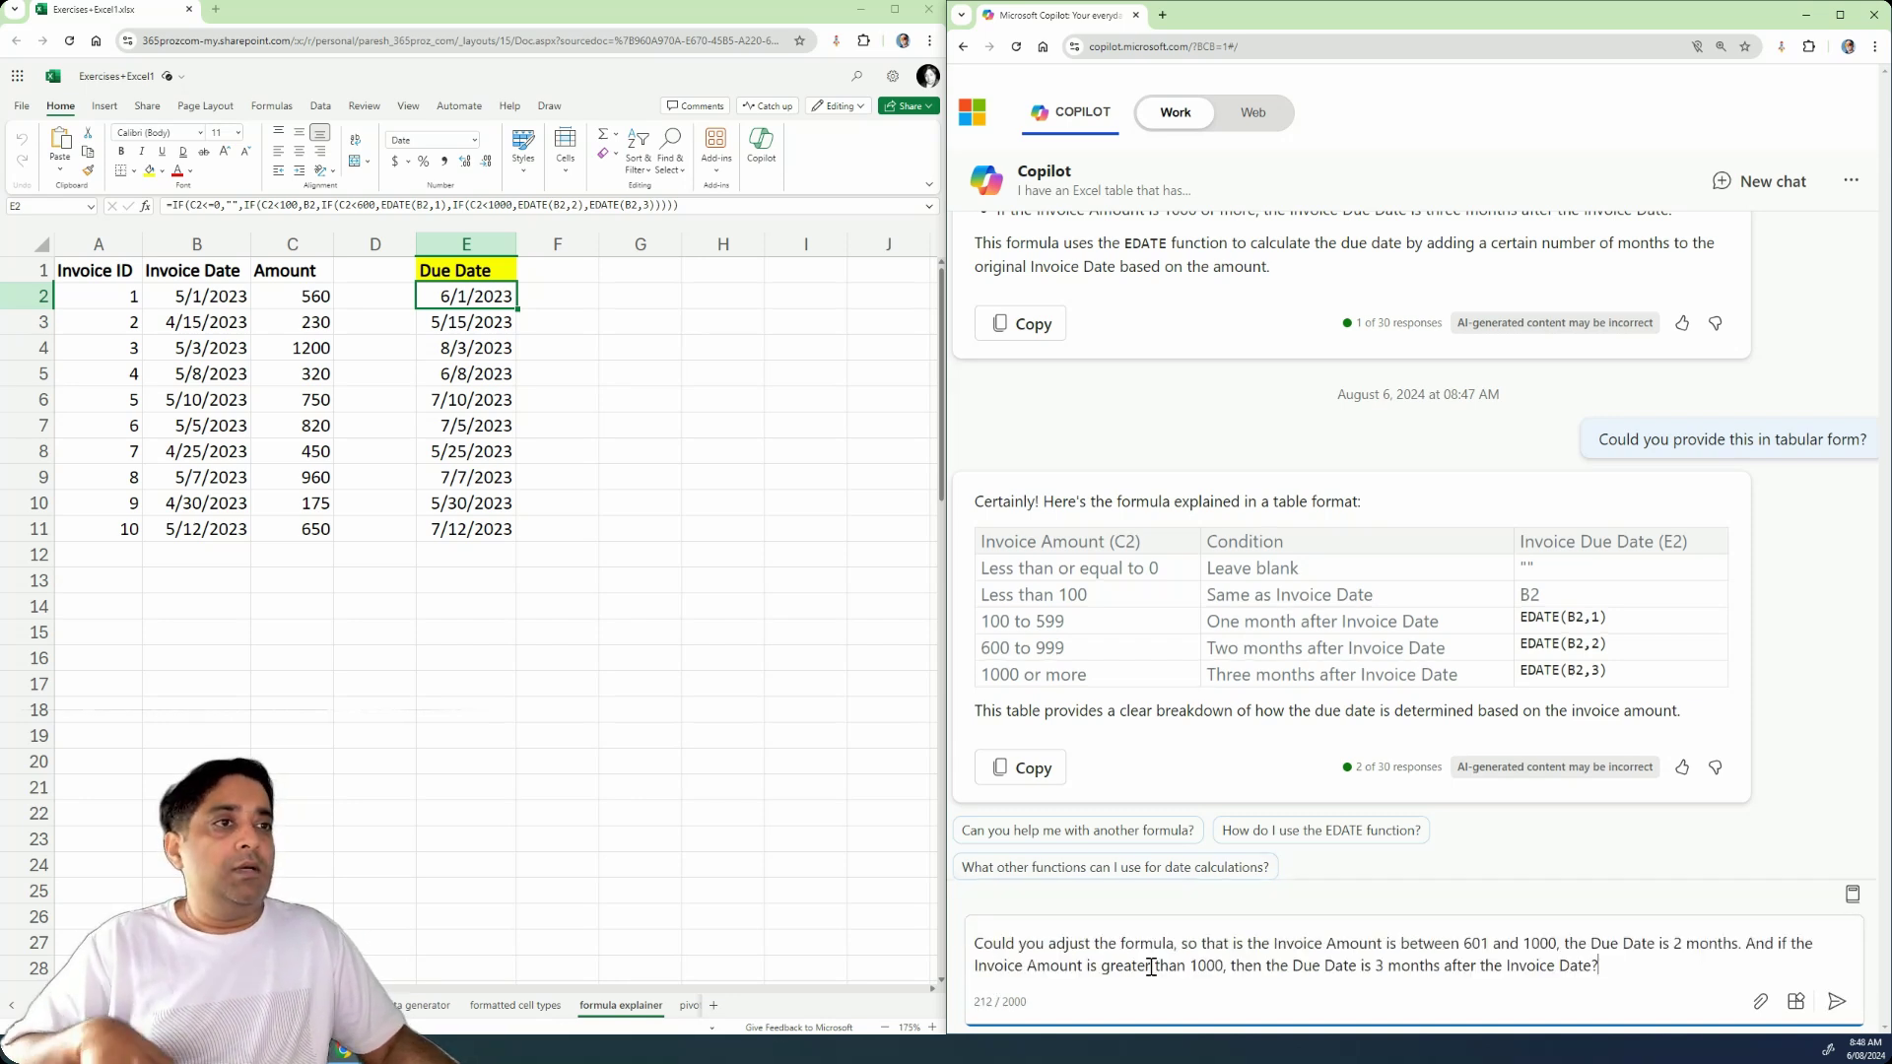
click(1838, 1003)
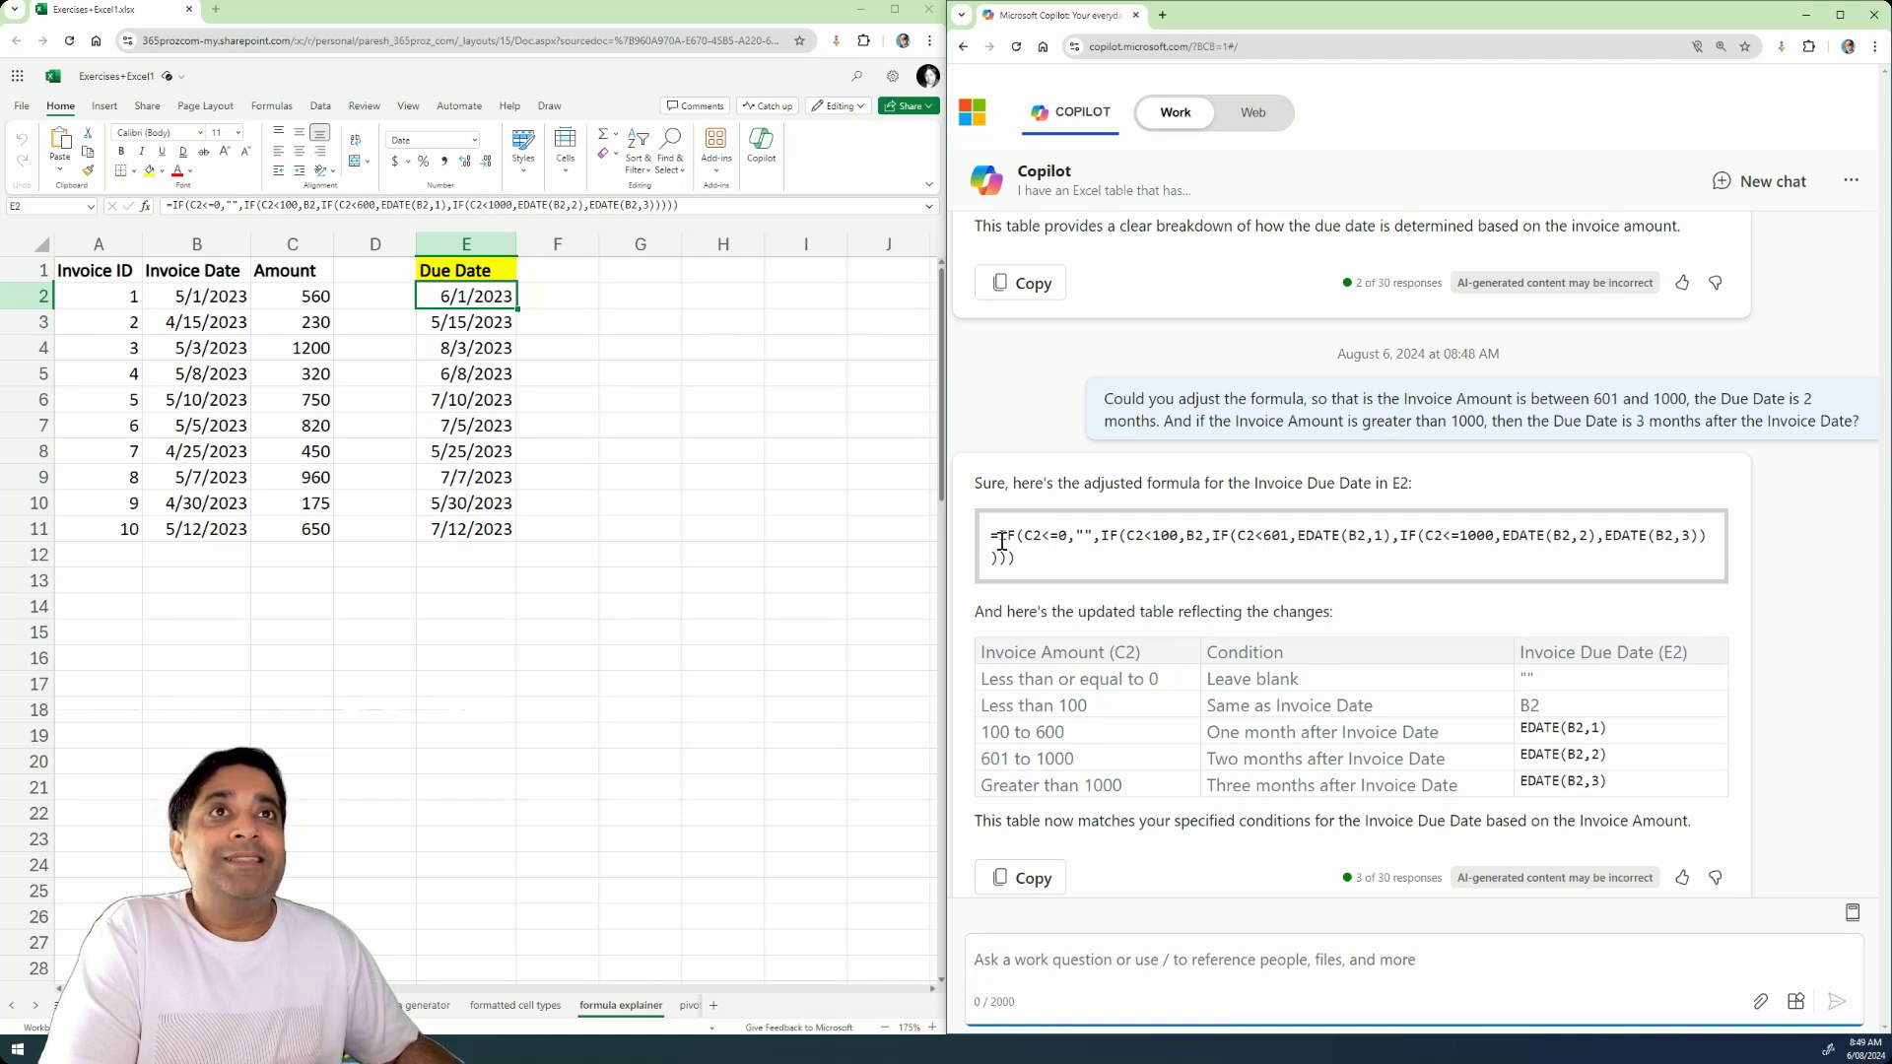
scroll(1052, 641, up, 2)
scroll(1087, 470, up, 2)
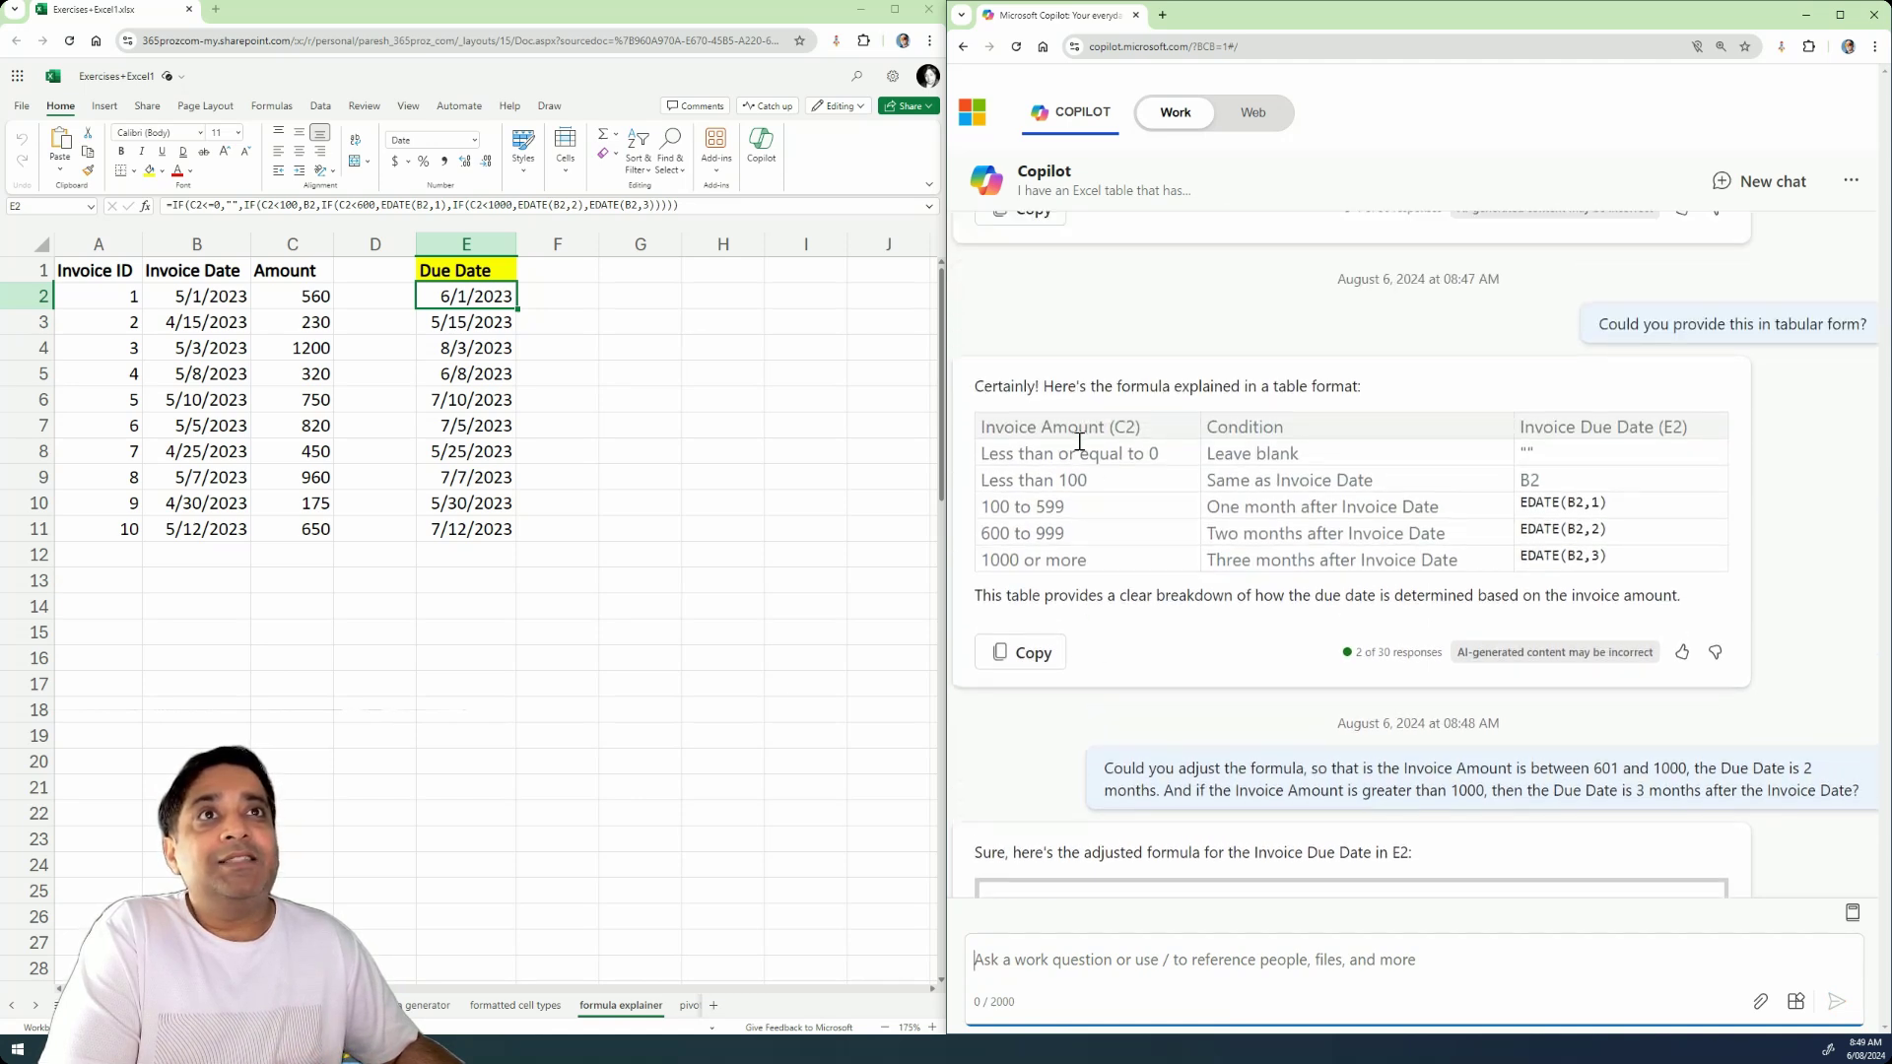
scroll(1537, 493, down, 1)
scroll(1557, 529, down, 3)
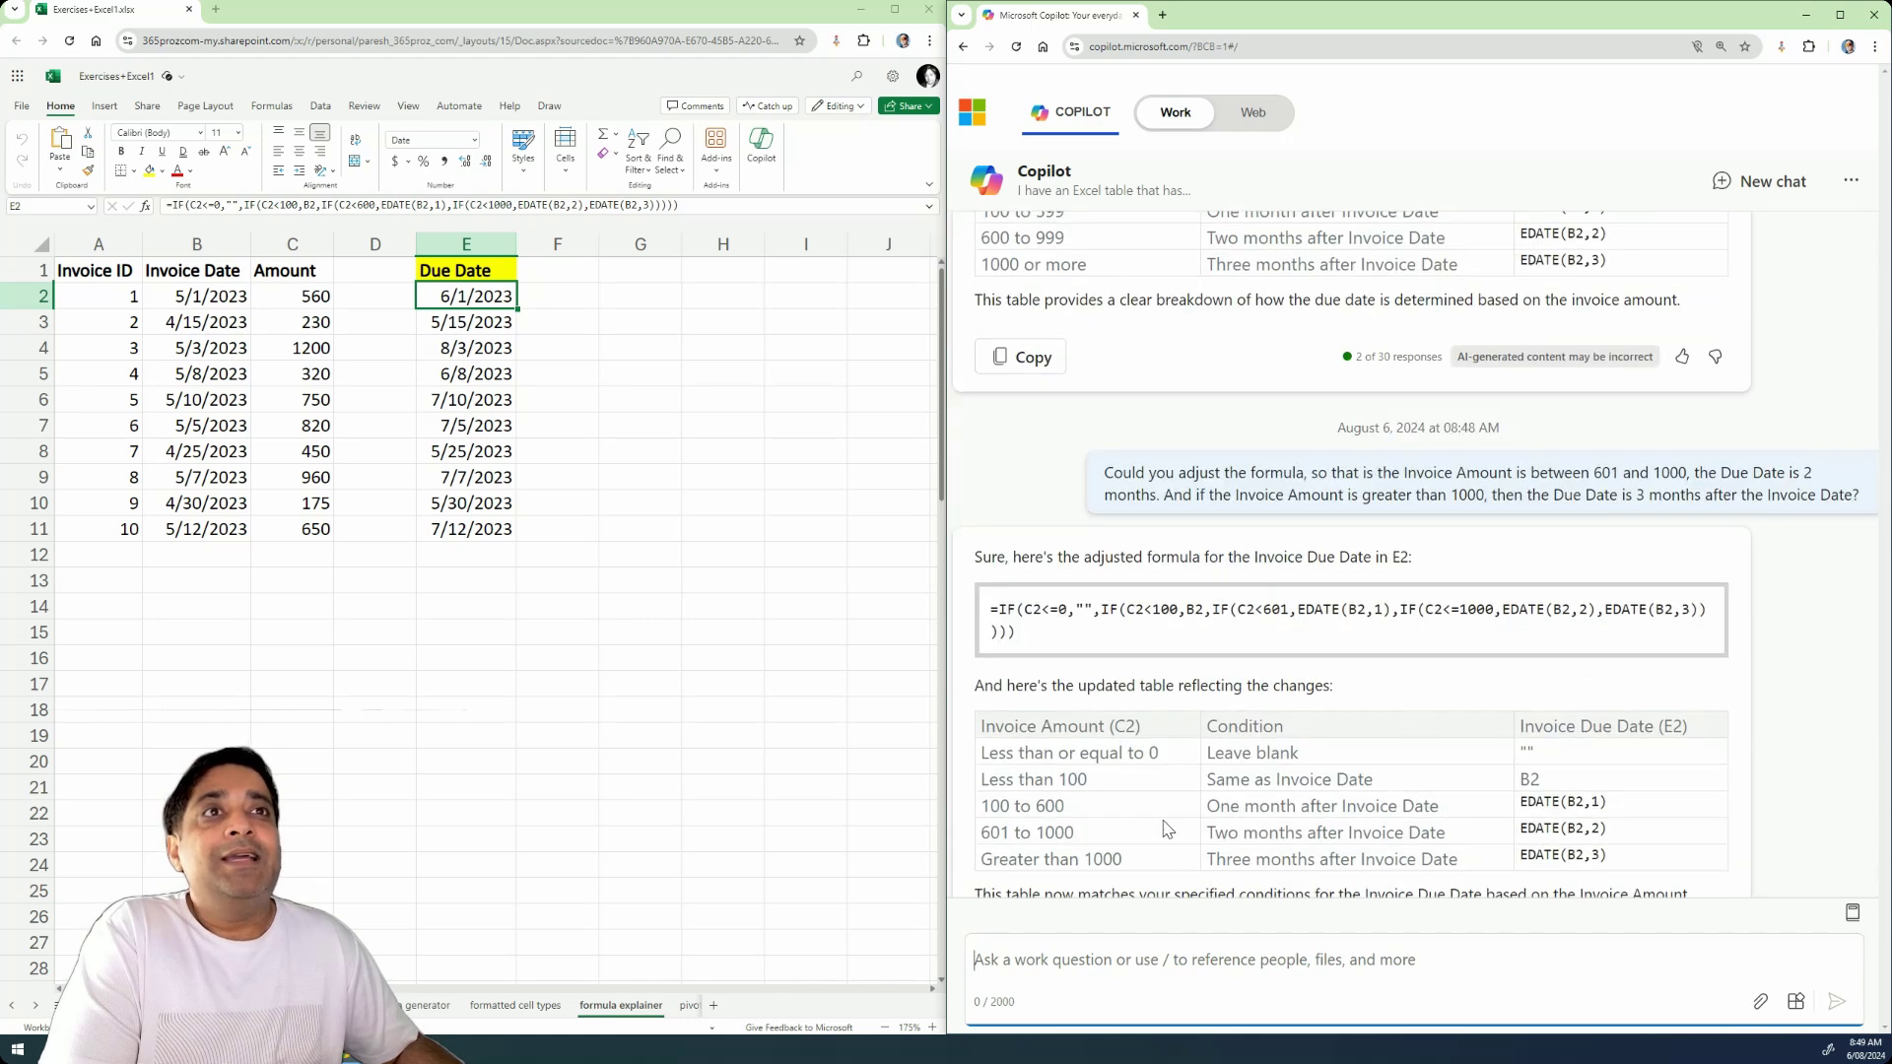
scroll(1062, 772, down, 1)
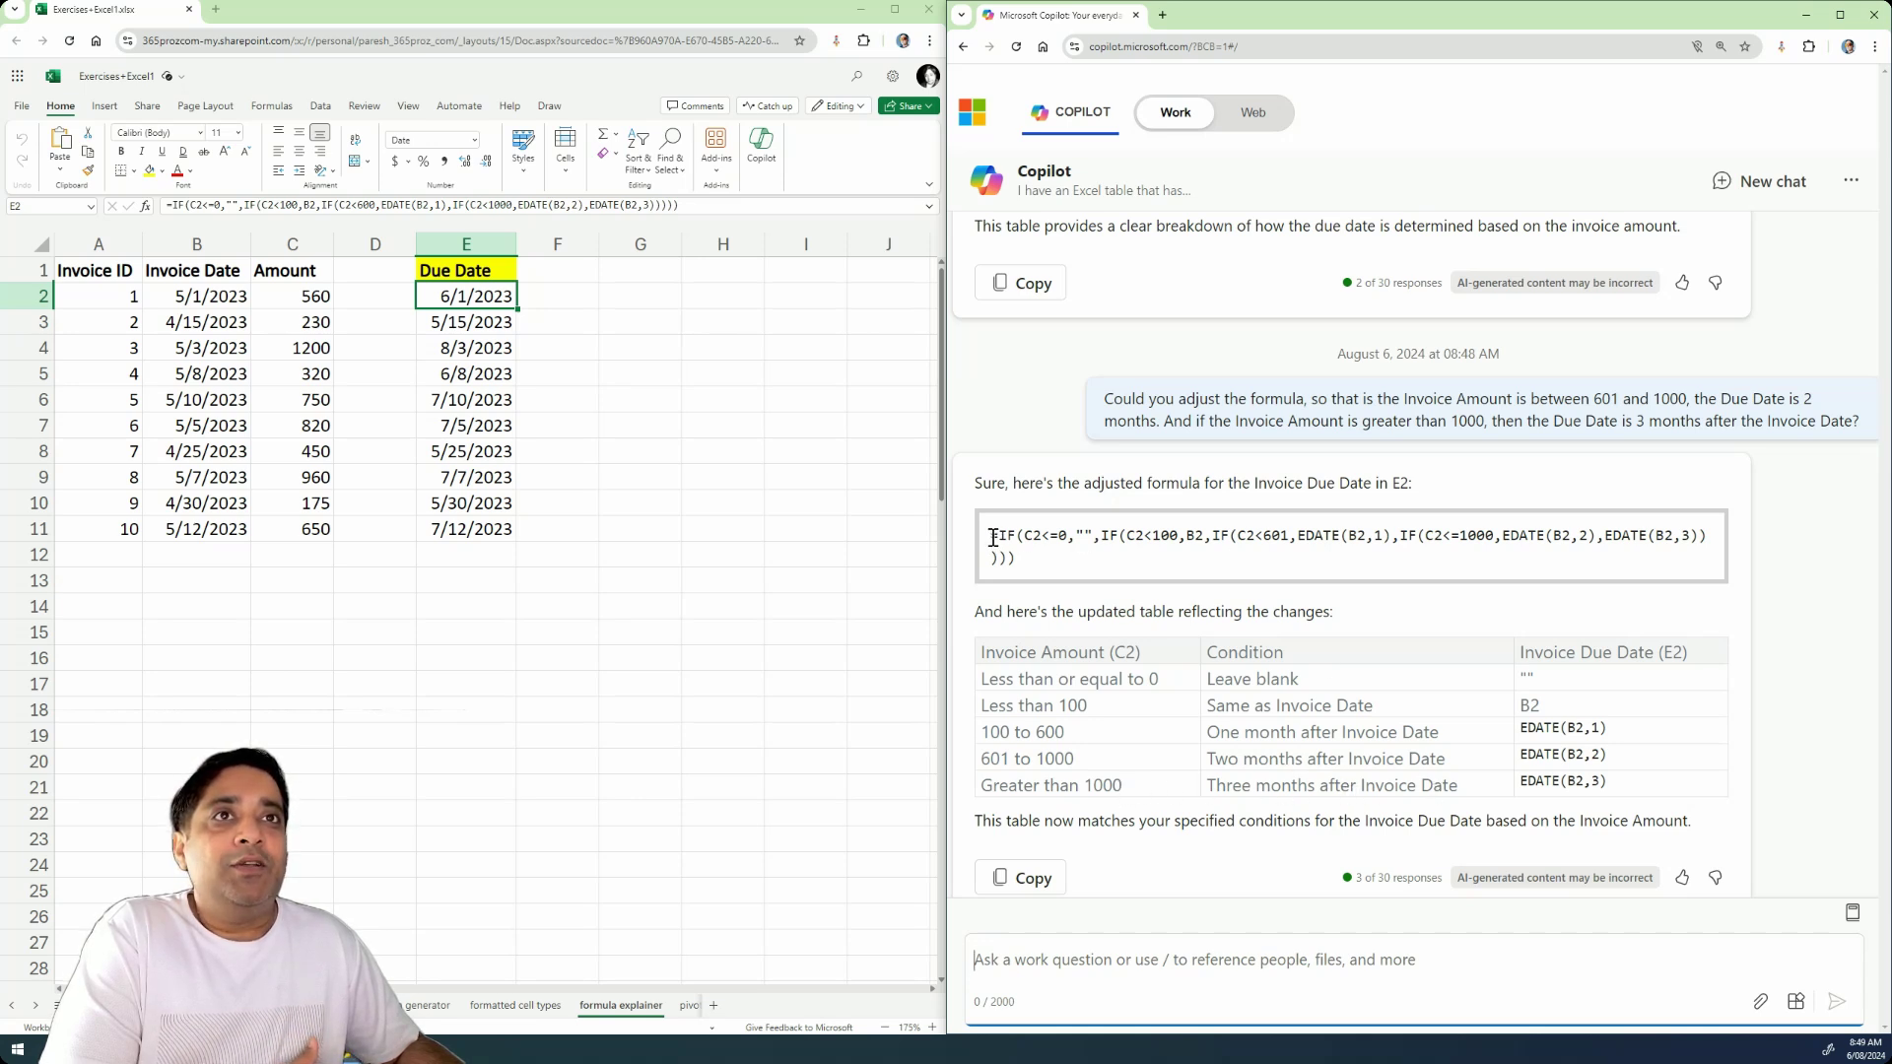
Copy Copilot's adjusted formula with the C2<601 and C2<=1000 thresholds
drag(994, 537, 1015, 561)
right_click(1015, 562)
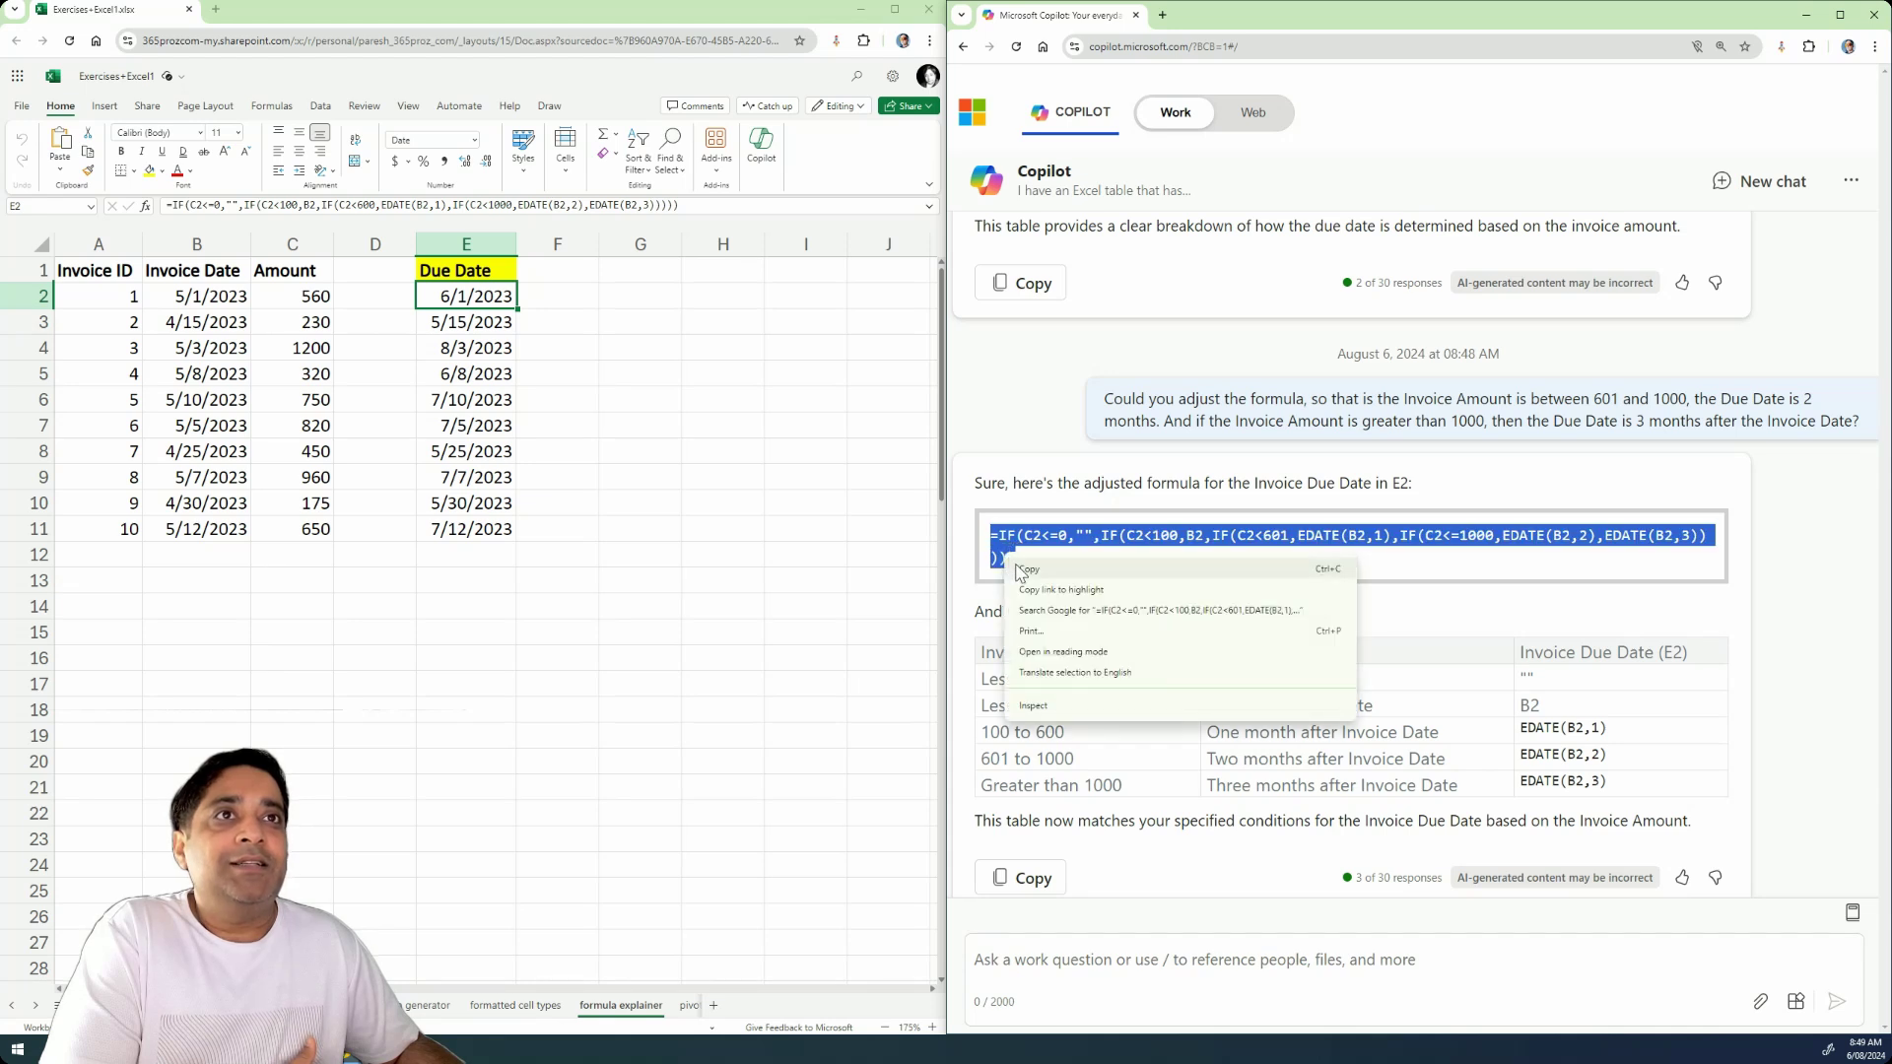
click(1022, 569)
Replace E2's formula with the adjusted version and fill it down the Due Date column
click(485, 301)
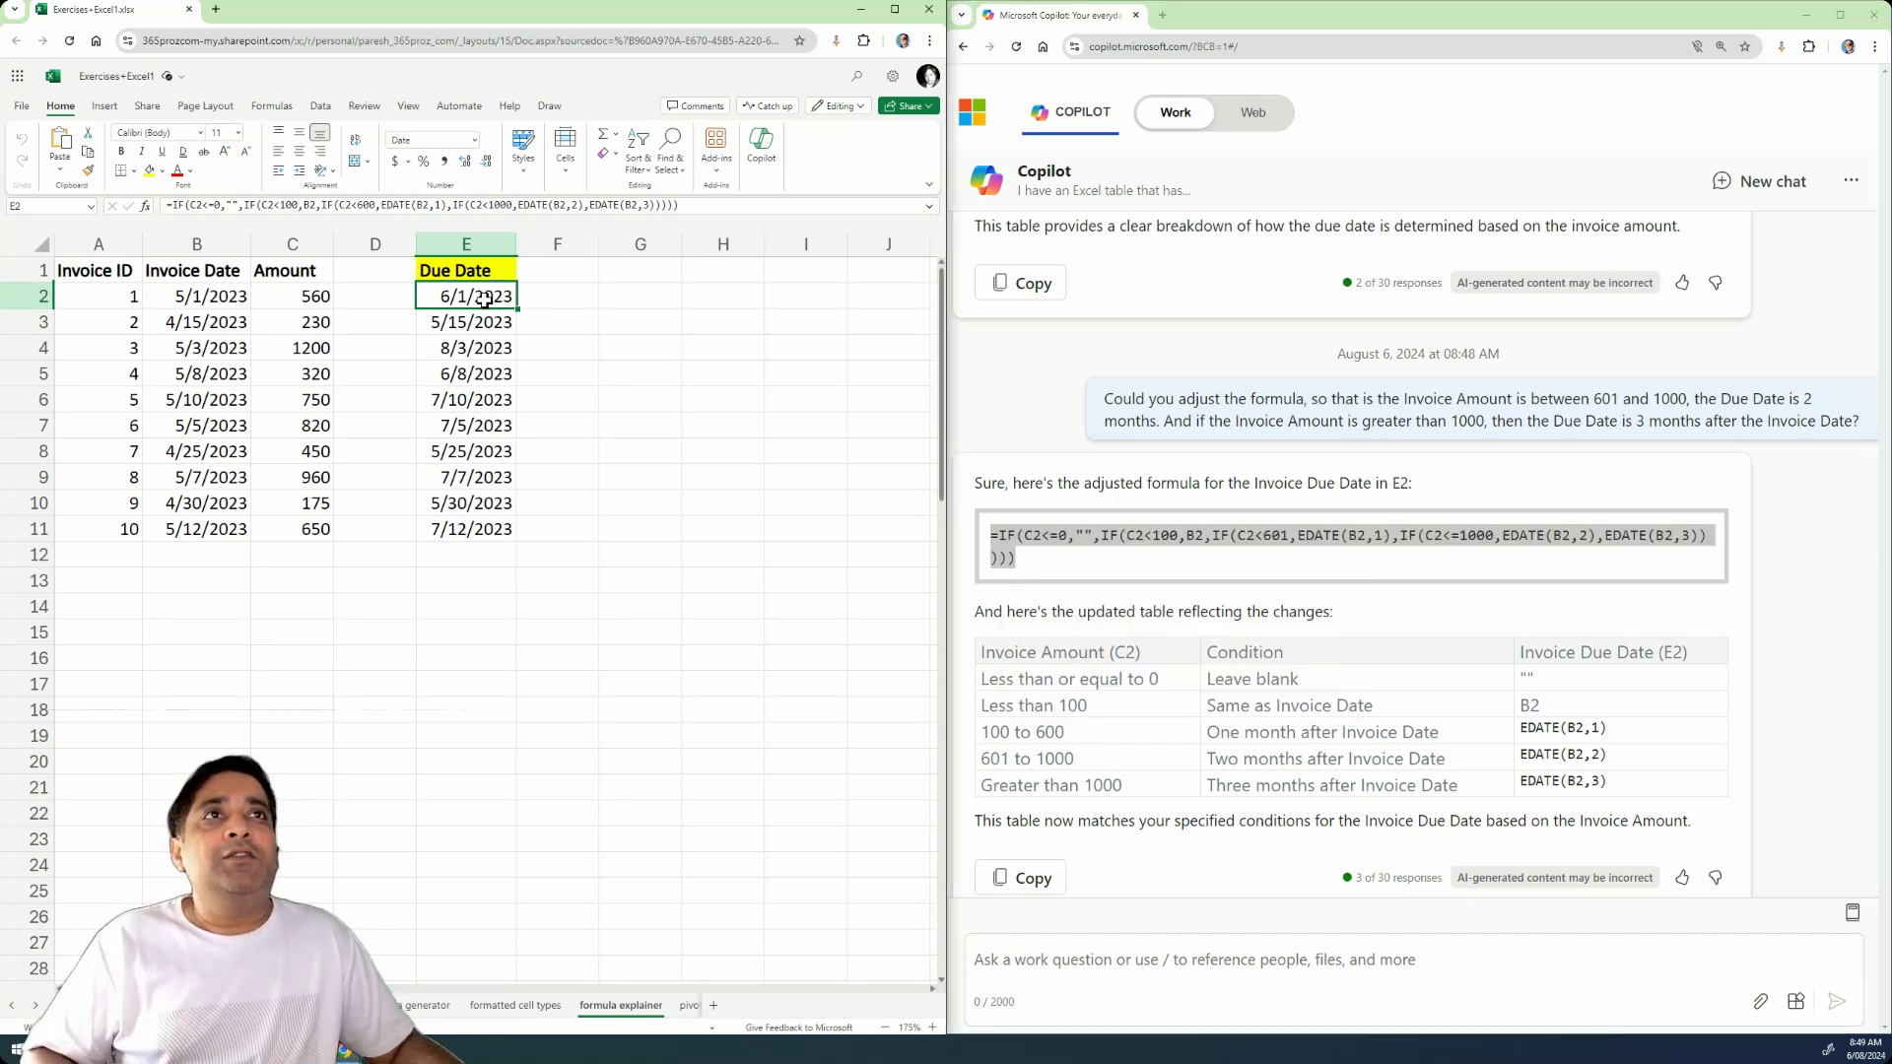
click(688, 209)
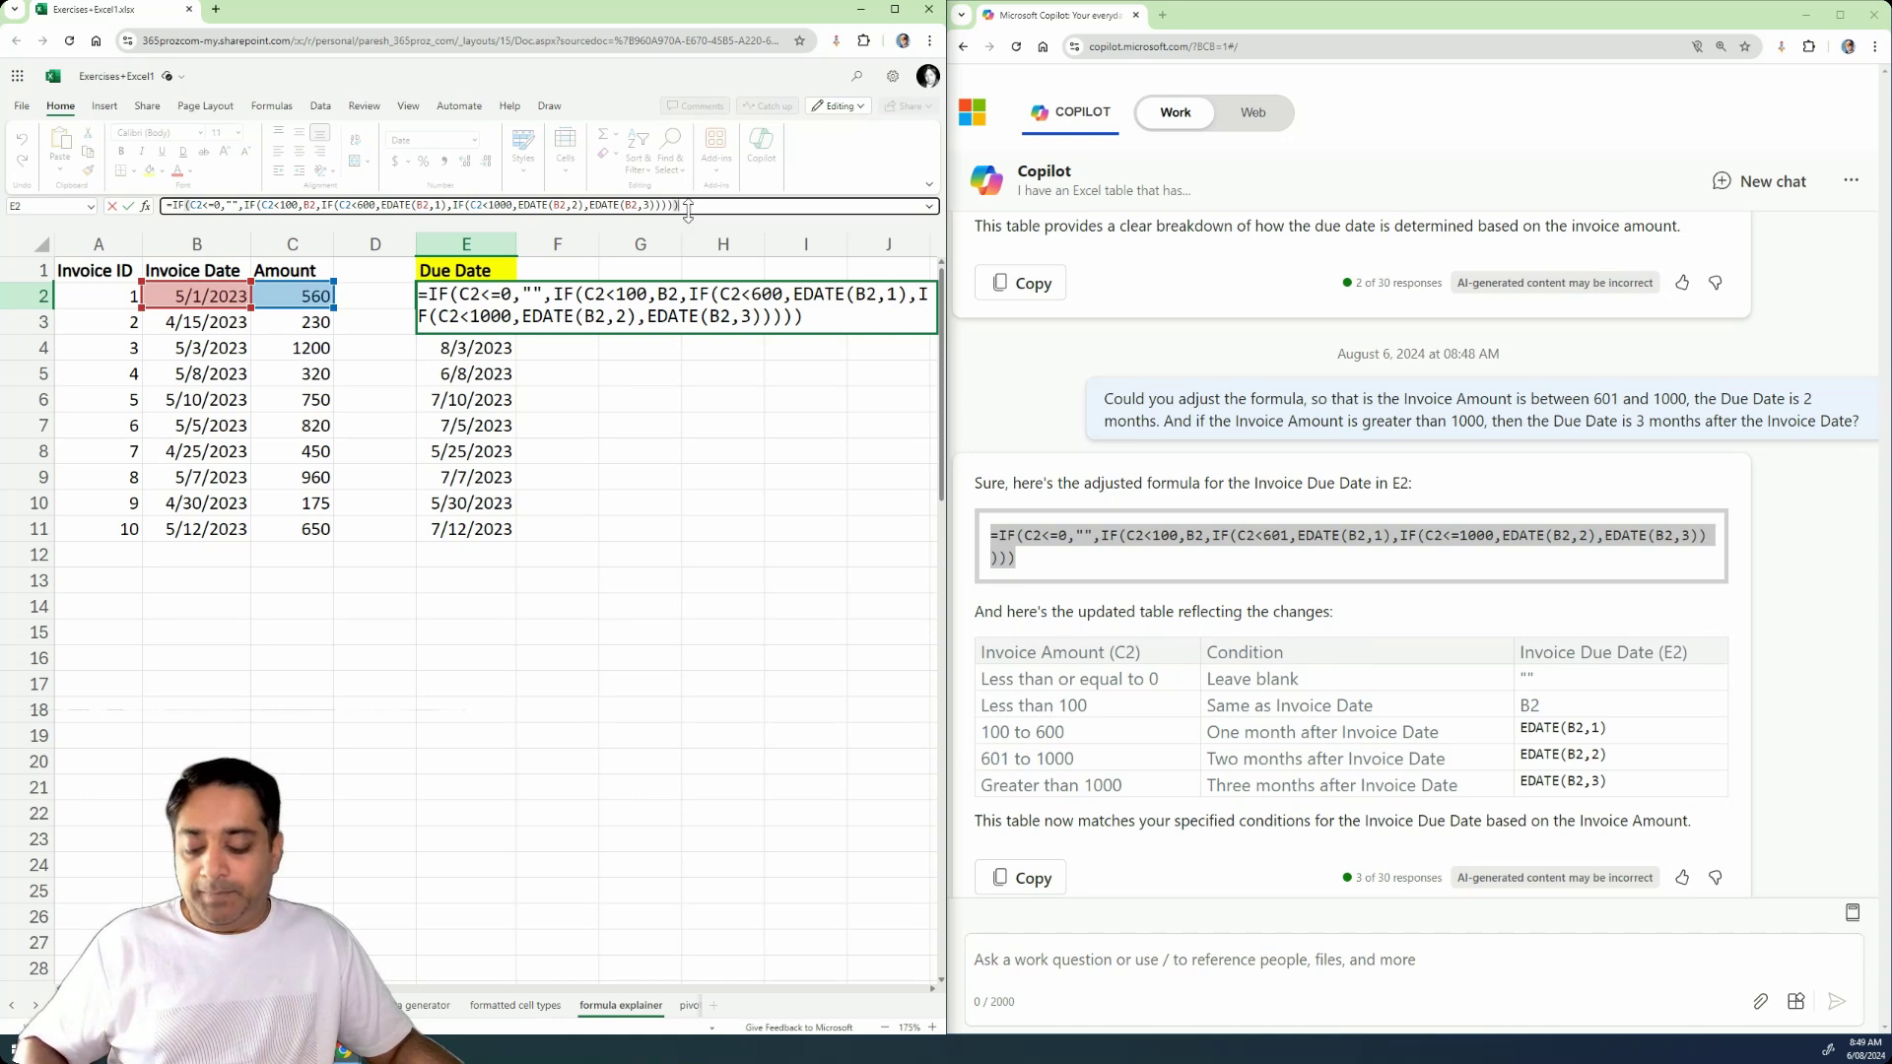
key(ctrl+a)
key(ctrl+v)
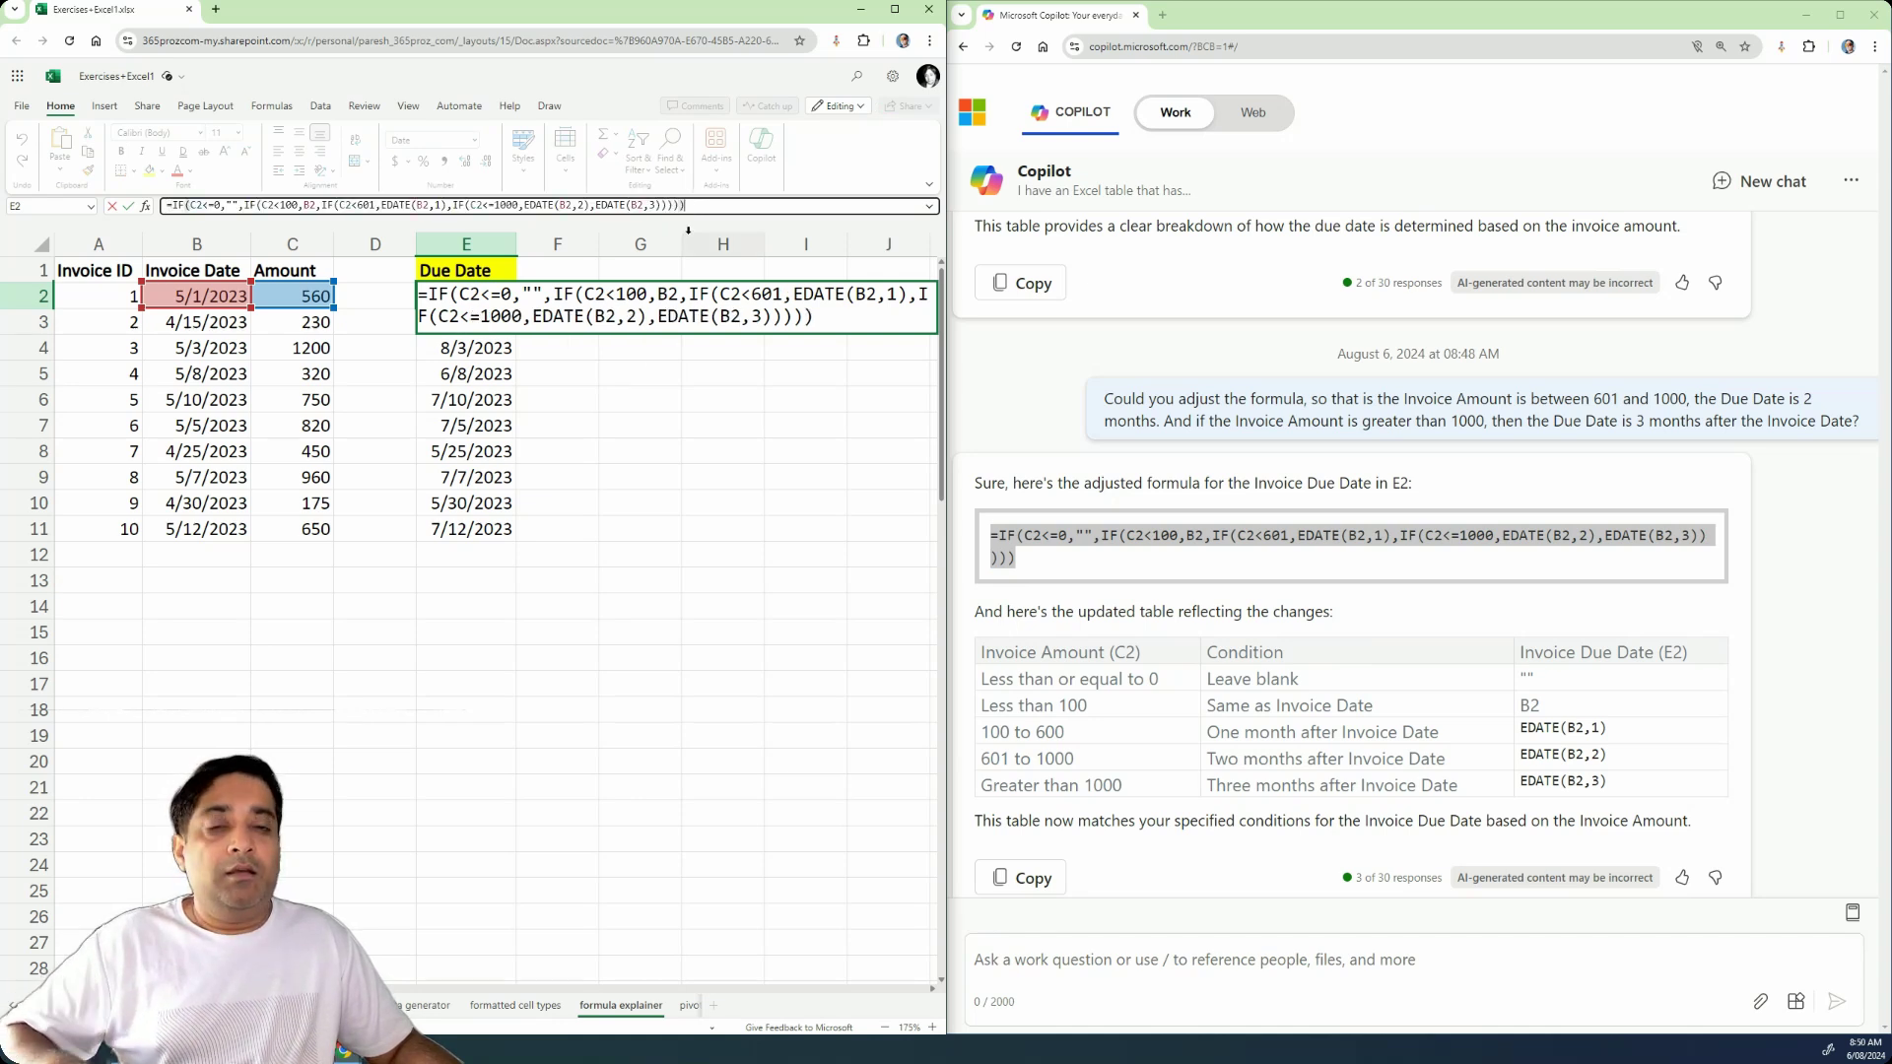
key(Return)
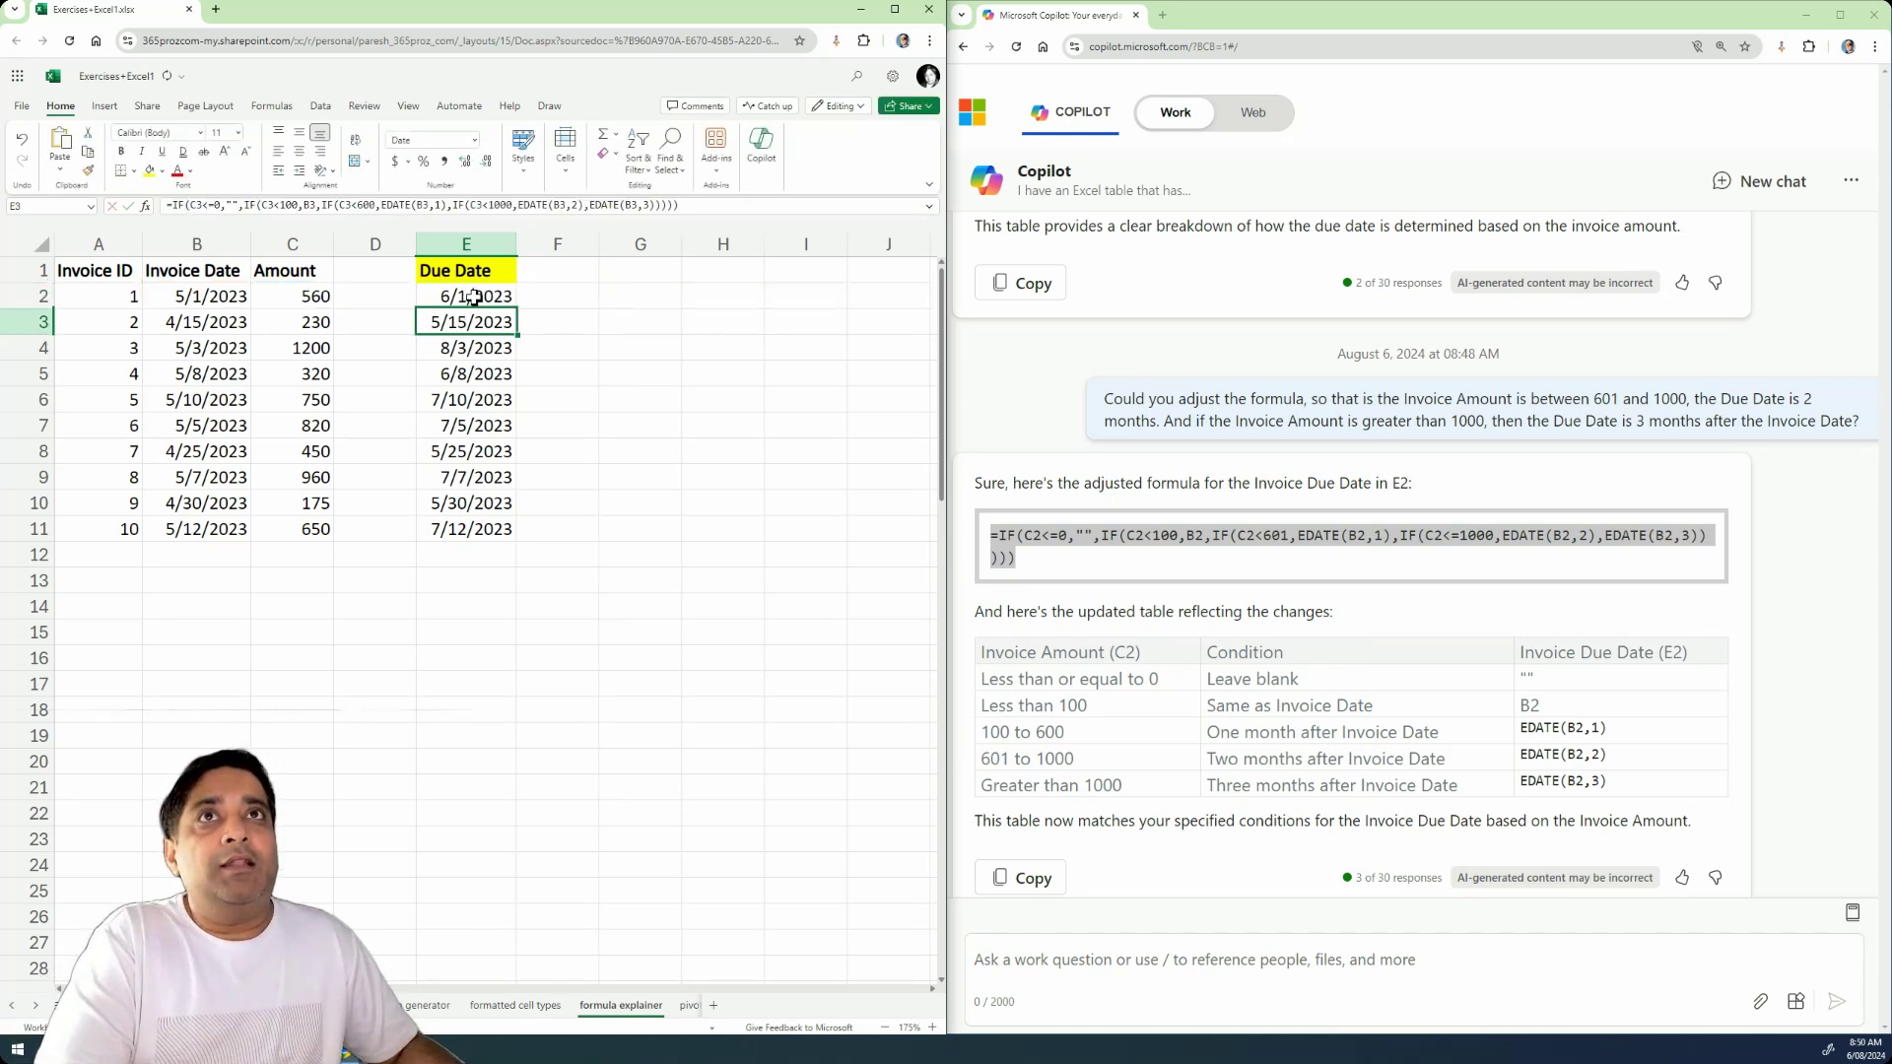
click(474, 298)
mouse_move(518, 310)
mouse_down()
mouse_move(514, 348)
mouse_move(515, 306)
mouse_up()
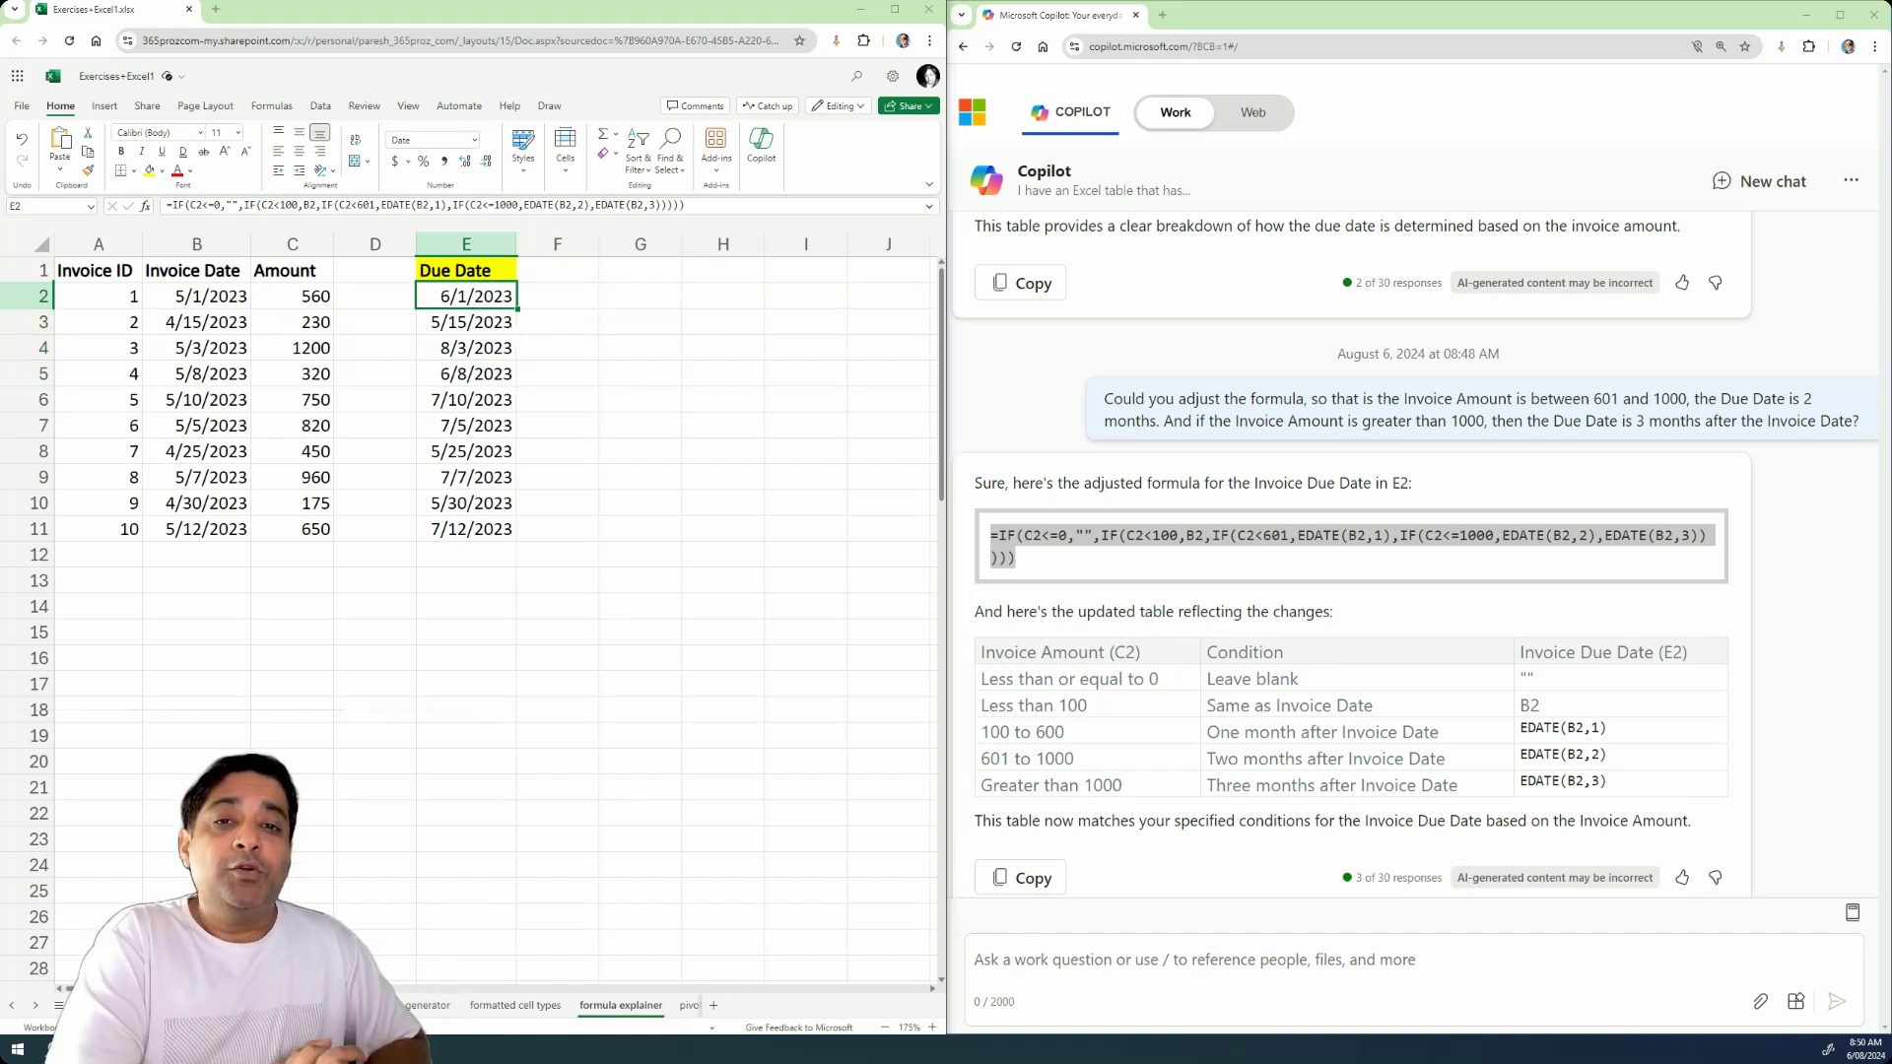